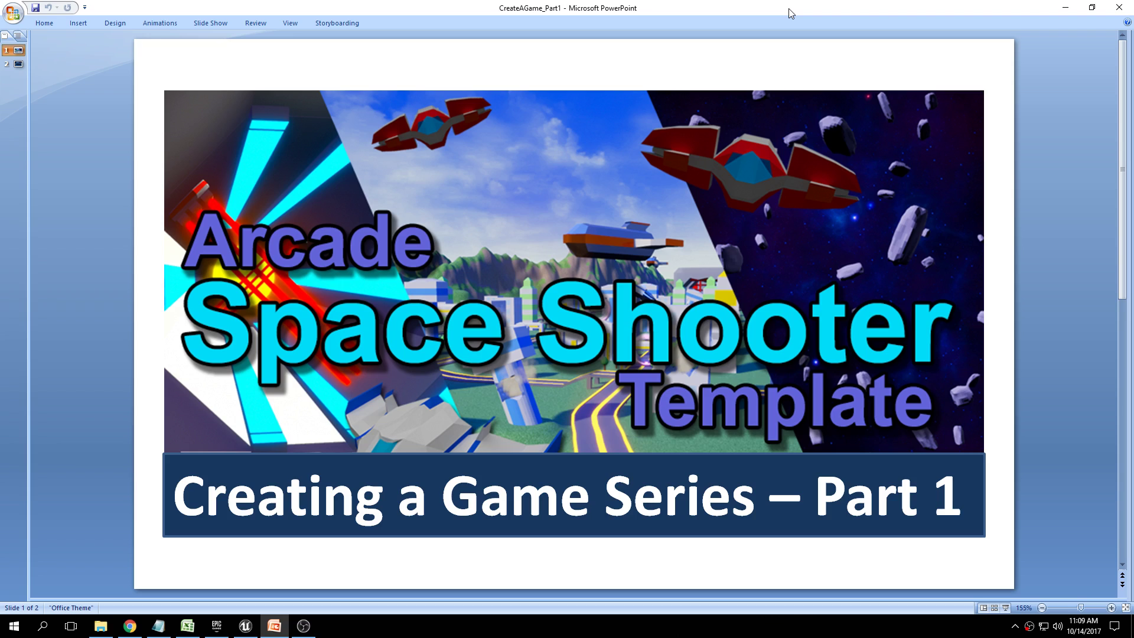
Step: Advance the presentation to slide 2, 'Goals', then switch over to the Unreal editor
key(Page_Down)
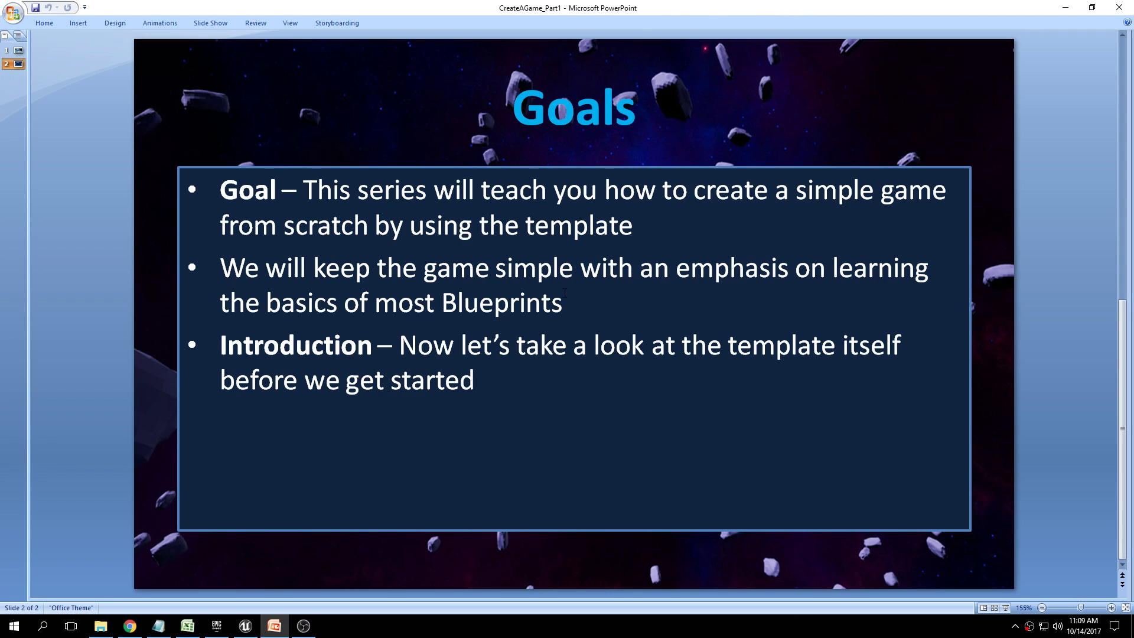
click(251, 631)
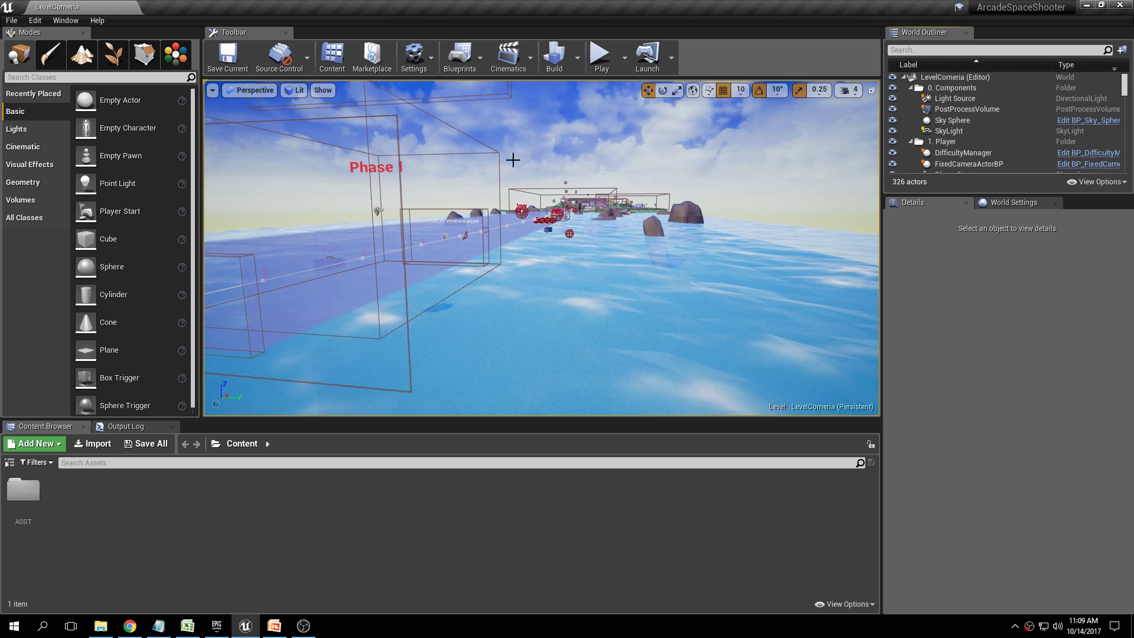
Step: Show the Content Browser's folder tree and drag the splitter up to make the browser taller
mouse_move(1124, 82)
mouse_down()
mouse_move(1125, 106)
mouse_move(1125, 85)
mouse_up()
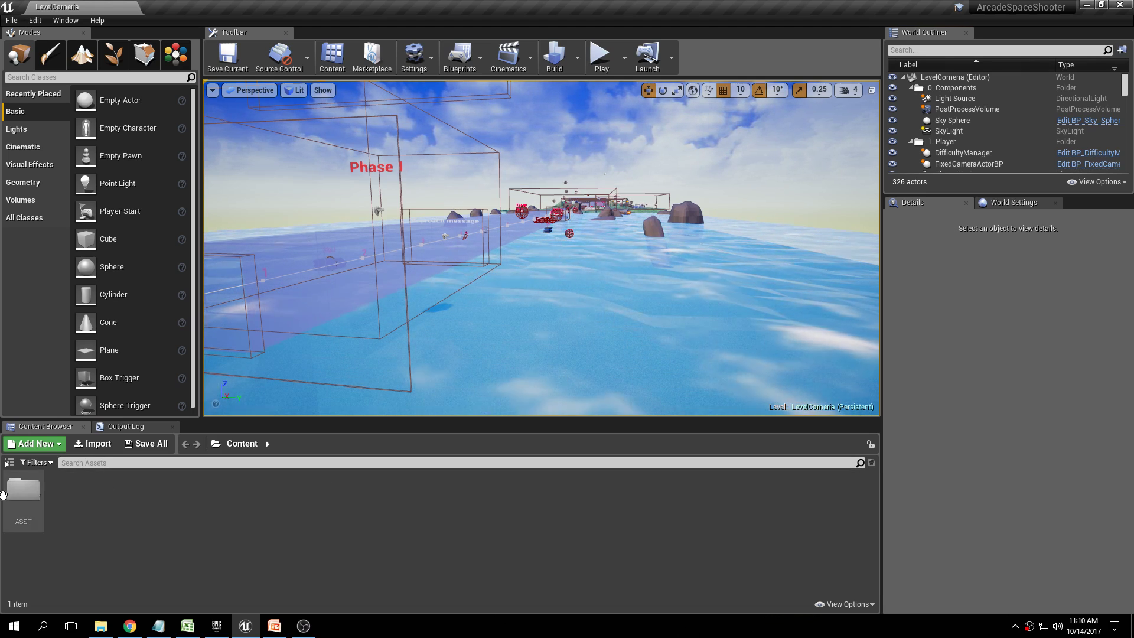
click(8, 462)
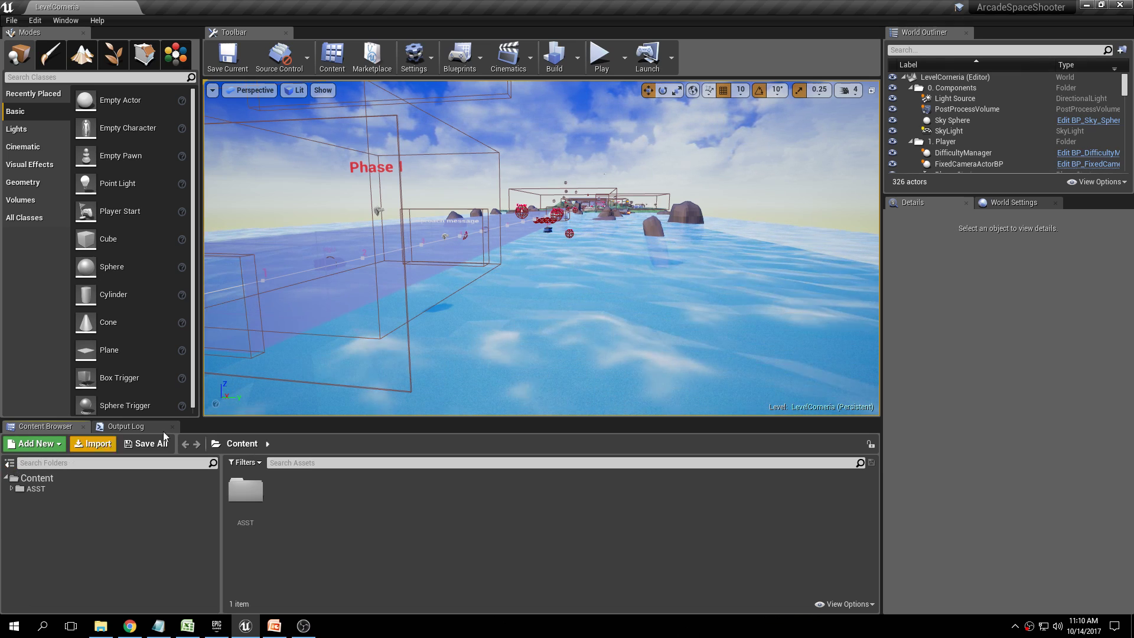
drag(254, 417, 254, 276)
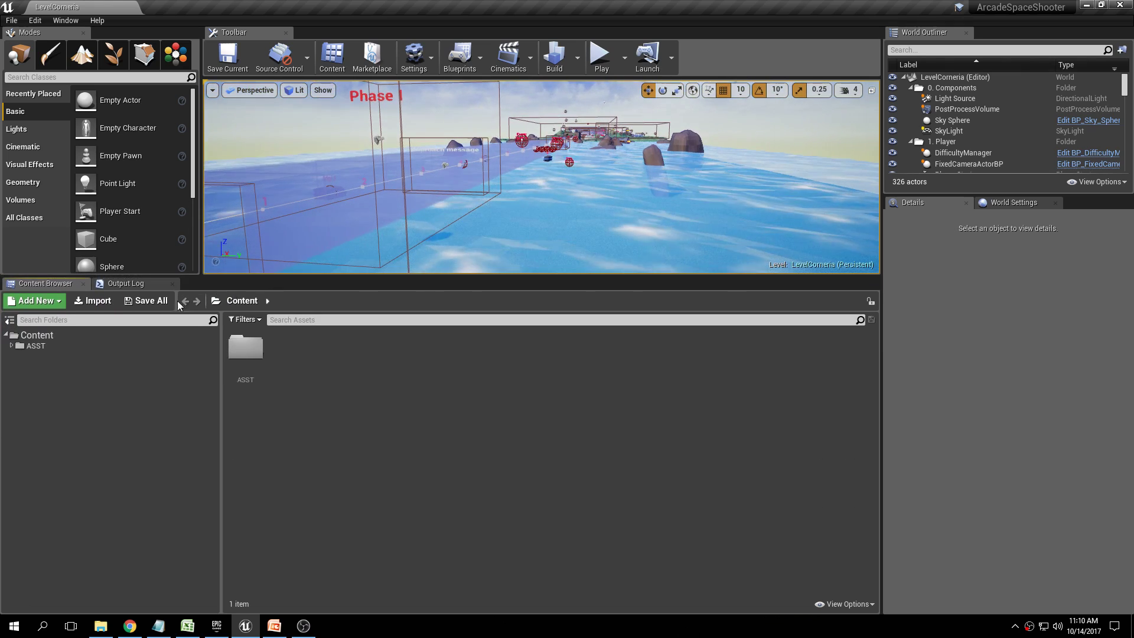
Step: Open the ASST folder to list its nine subfolders and the BP_Tutorial_Intro blueprint
click(39, 346)
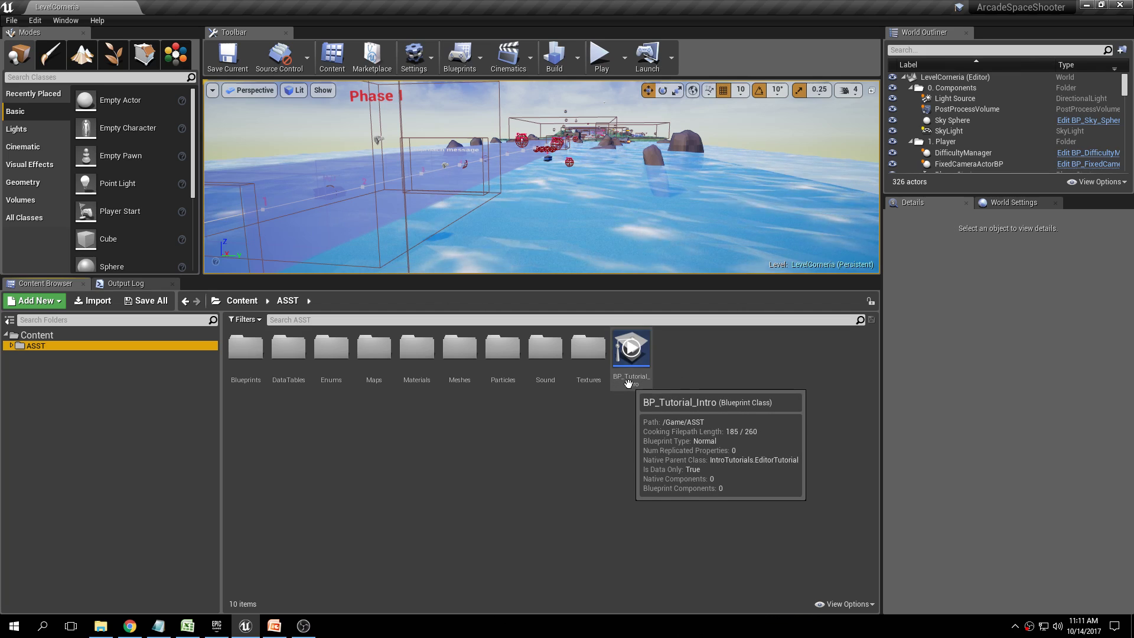
double_click(639, 378)
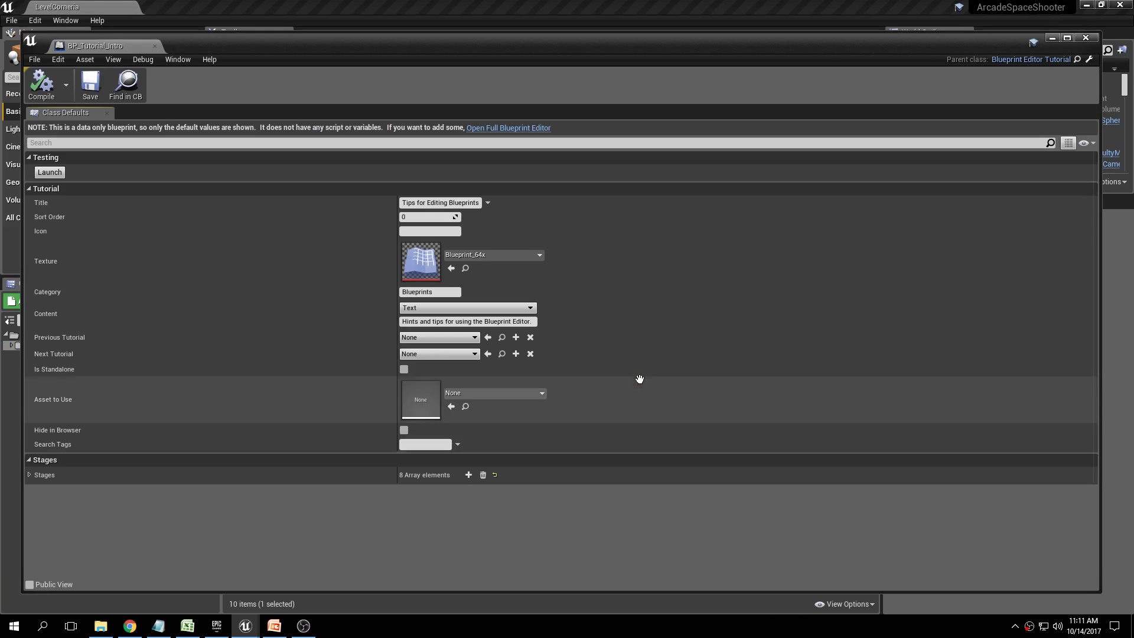
click(1084, 37)
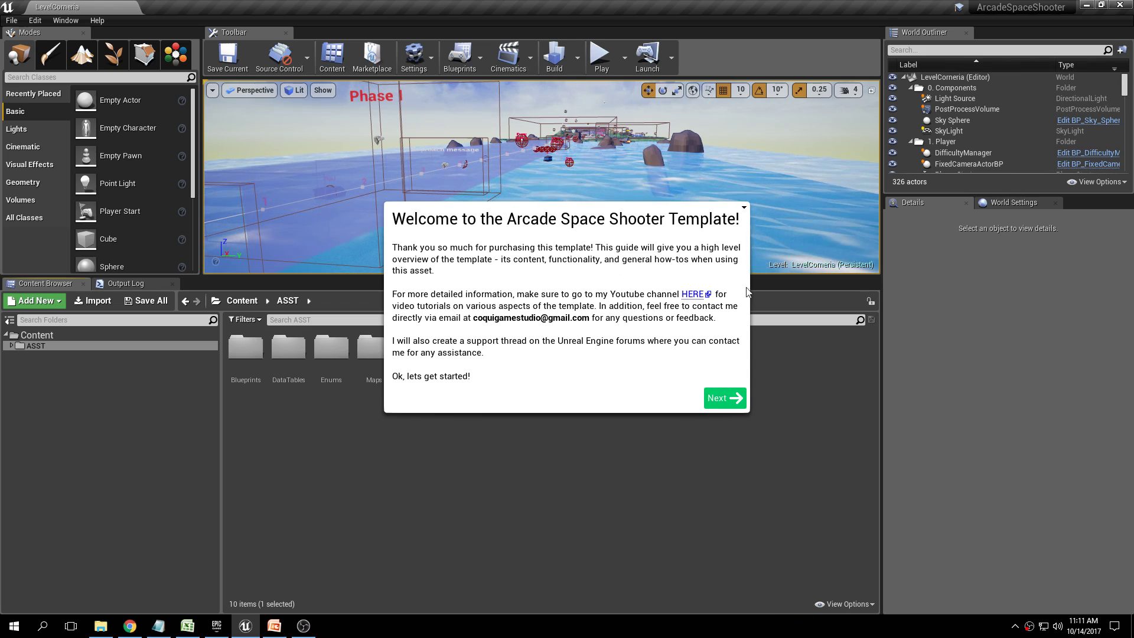
click(744, 208)
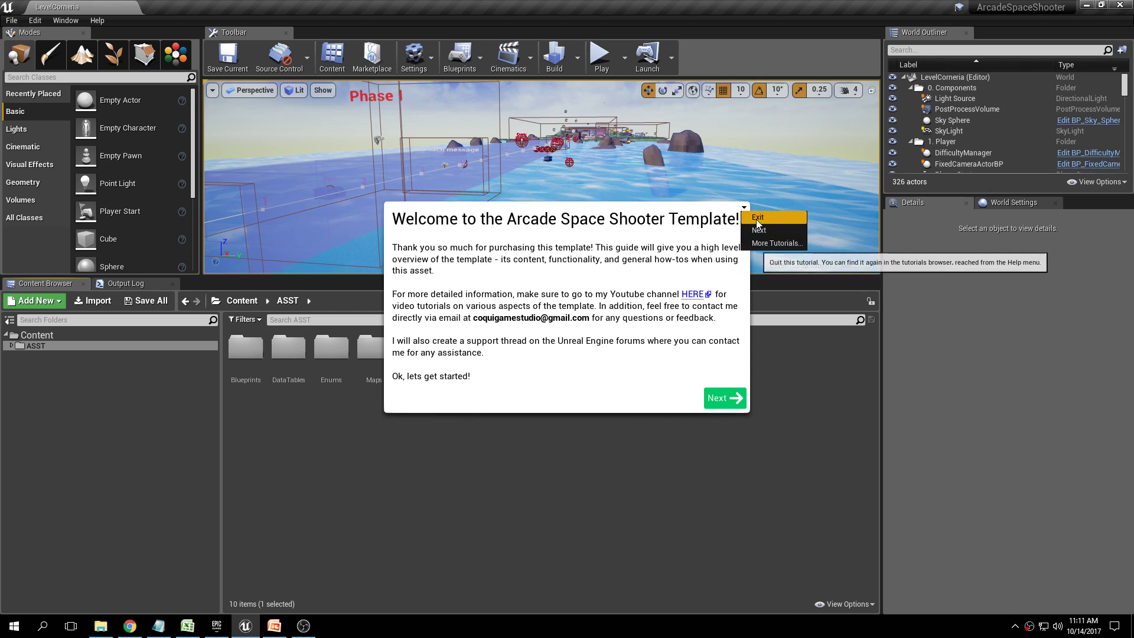
click(759, 232)
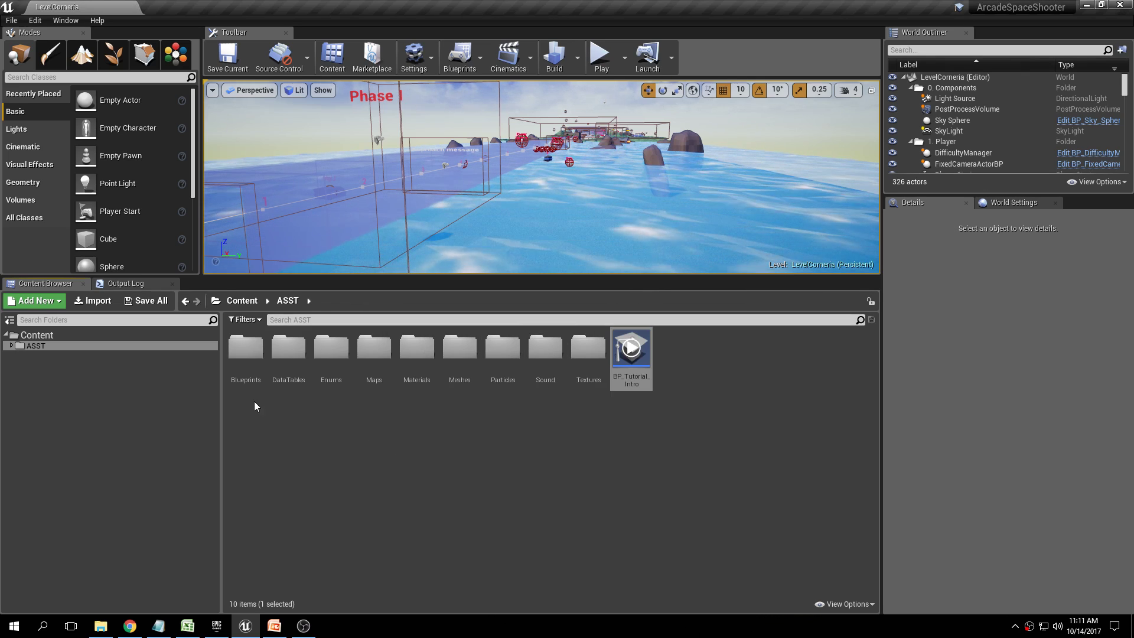
double_click(19, 348)
Step: Browse the Blueprints folder, selecting BP_FlyingGameInstance and BP_FlyingGameHUD, then open the Actors folder
click(32, 356)
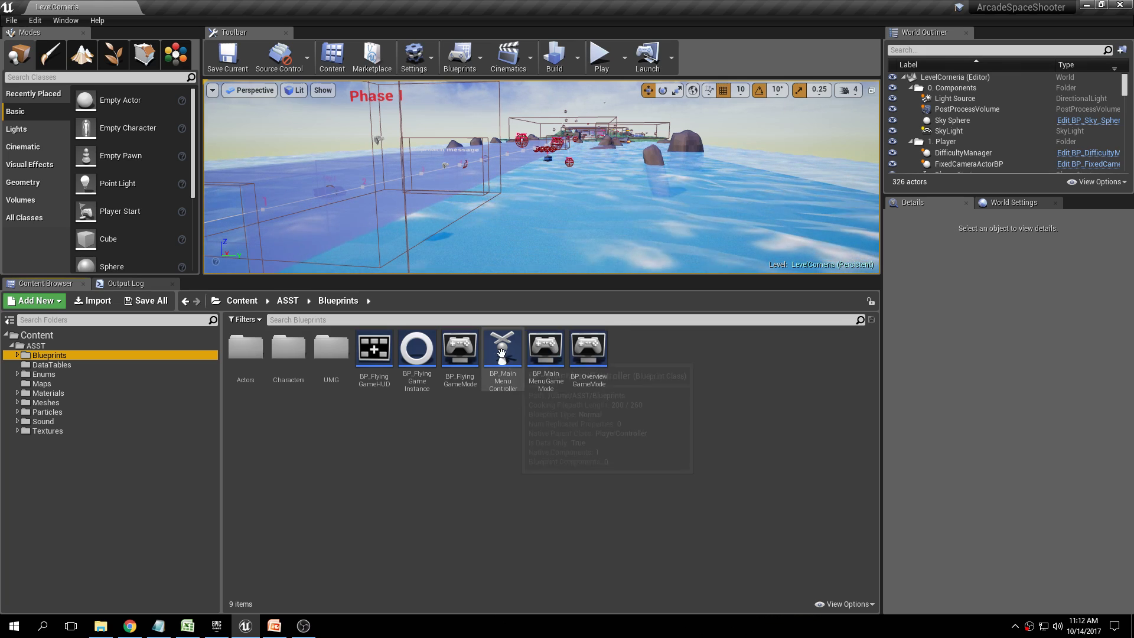
mouse_move(461, 368)
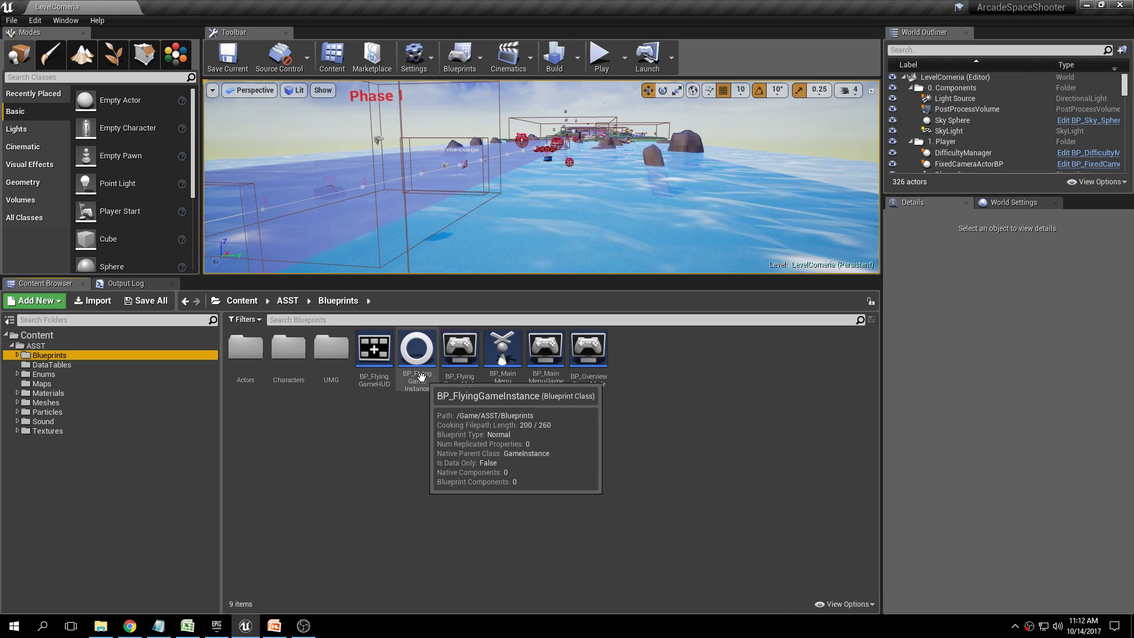
click(421, 377)
click(374, 360)
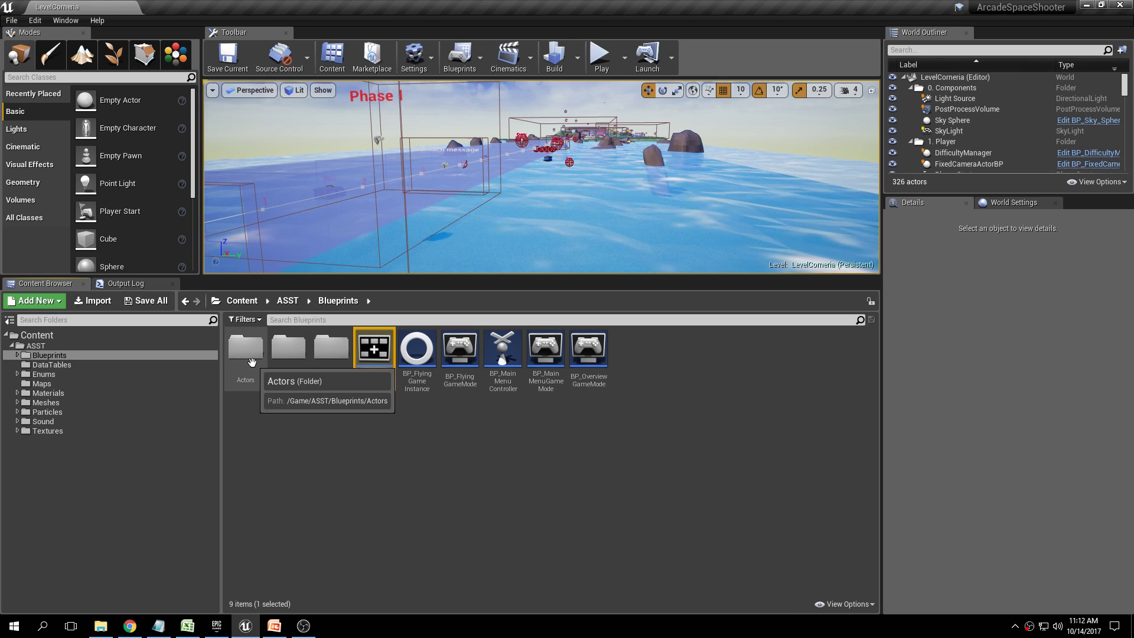
double_click(230, 347)
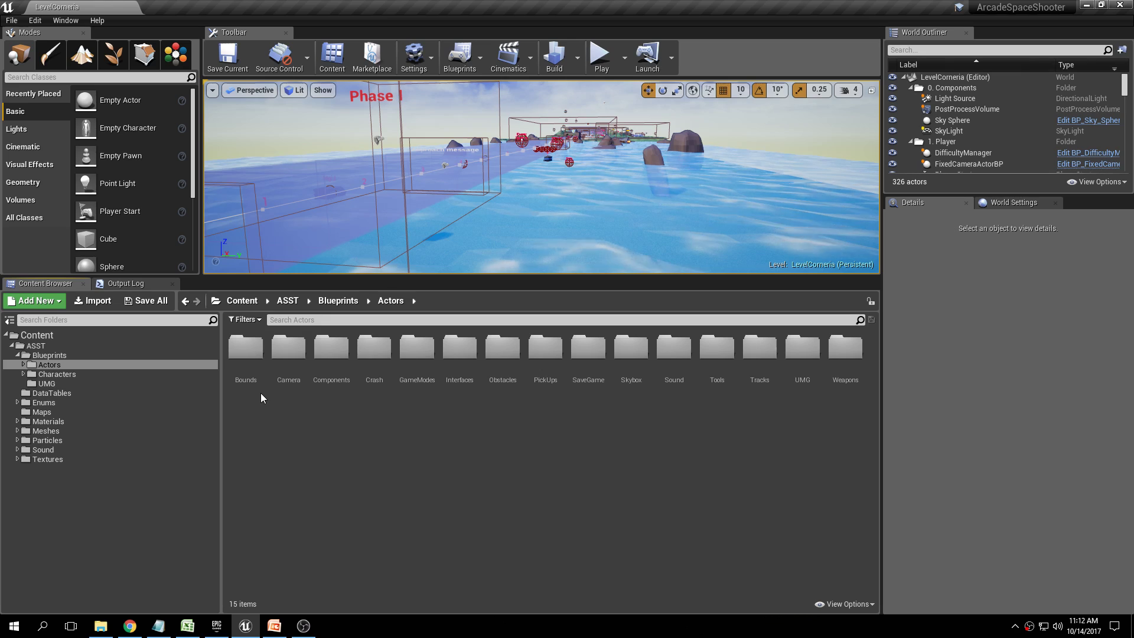
Step: Browse the Bounds, Camera and Components folders, then select the BP_CompHover component blueprint
double_click(245, 348)
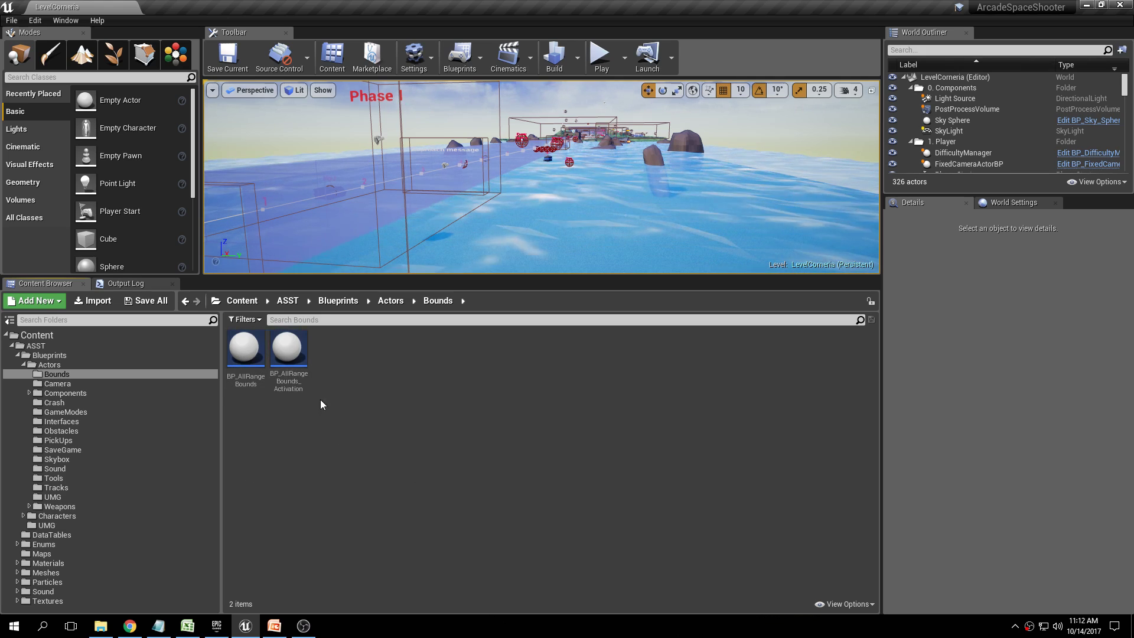
click(122, 382)
mouse_move(251, 353)
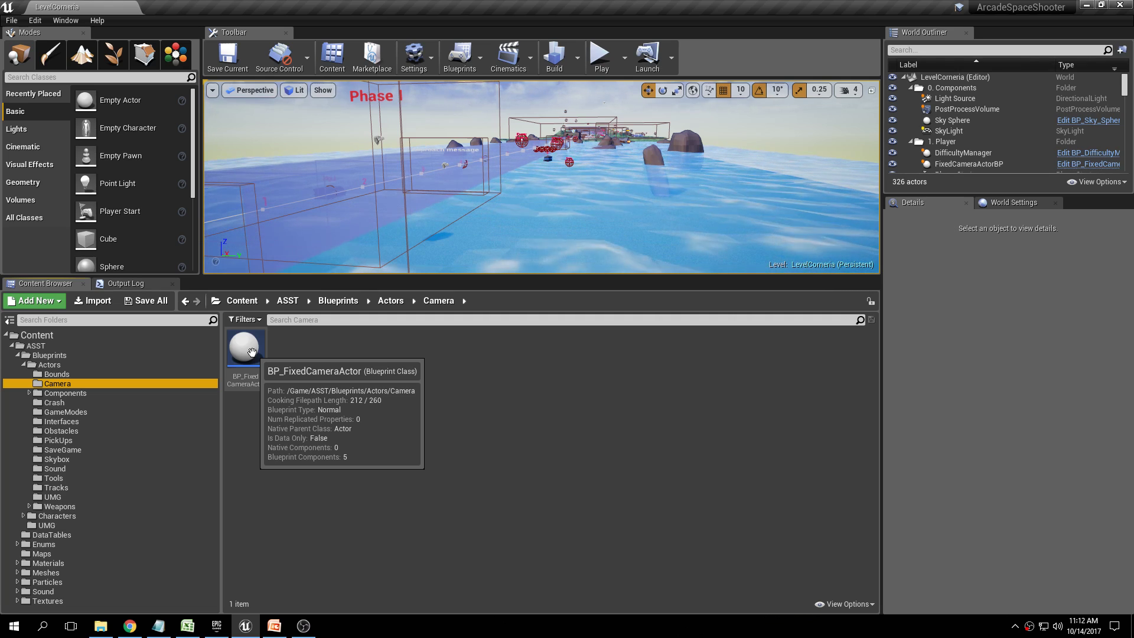
click(96, 394)
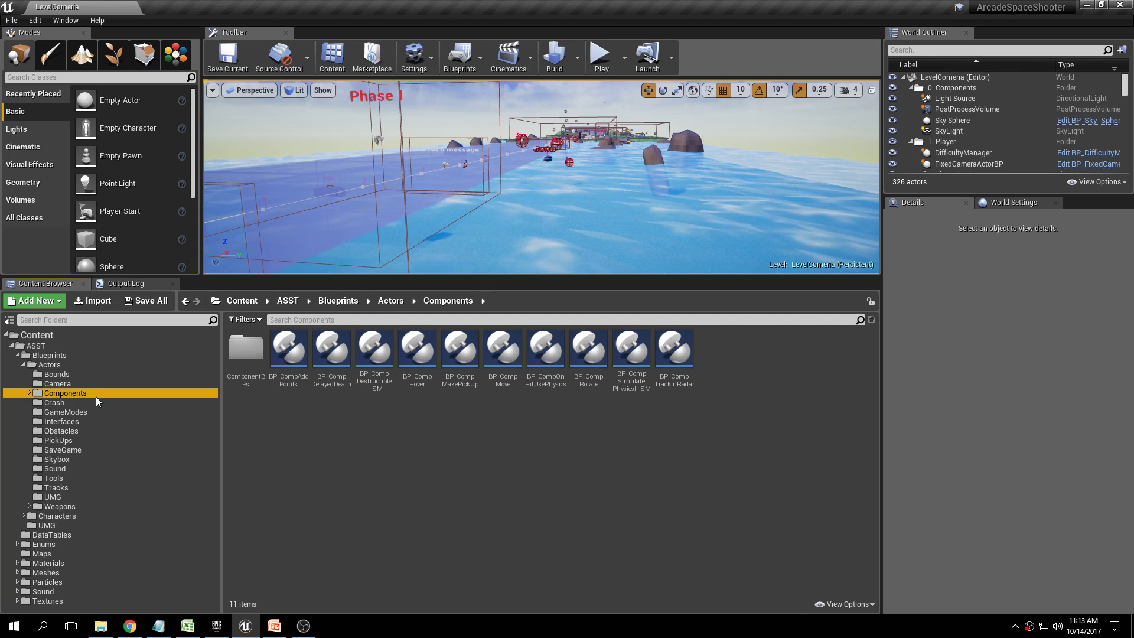
click(428, 368)
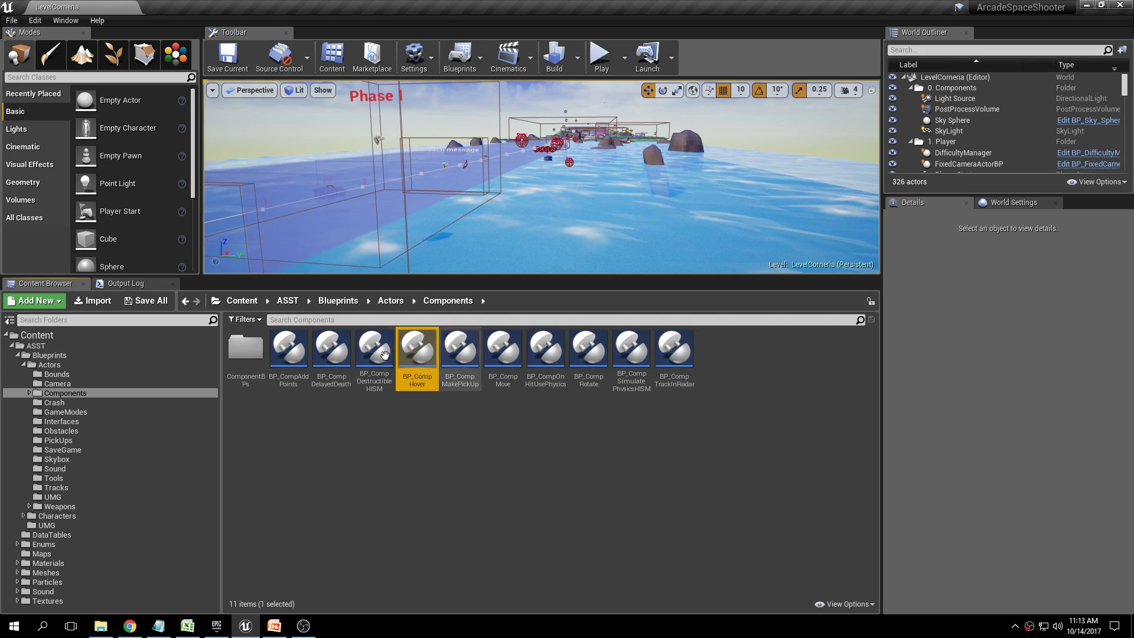
Step: View the Crash folder's contents and select its BP_CameraShake blueprint
click(61, 403)
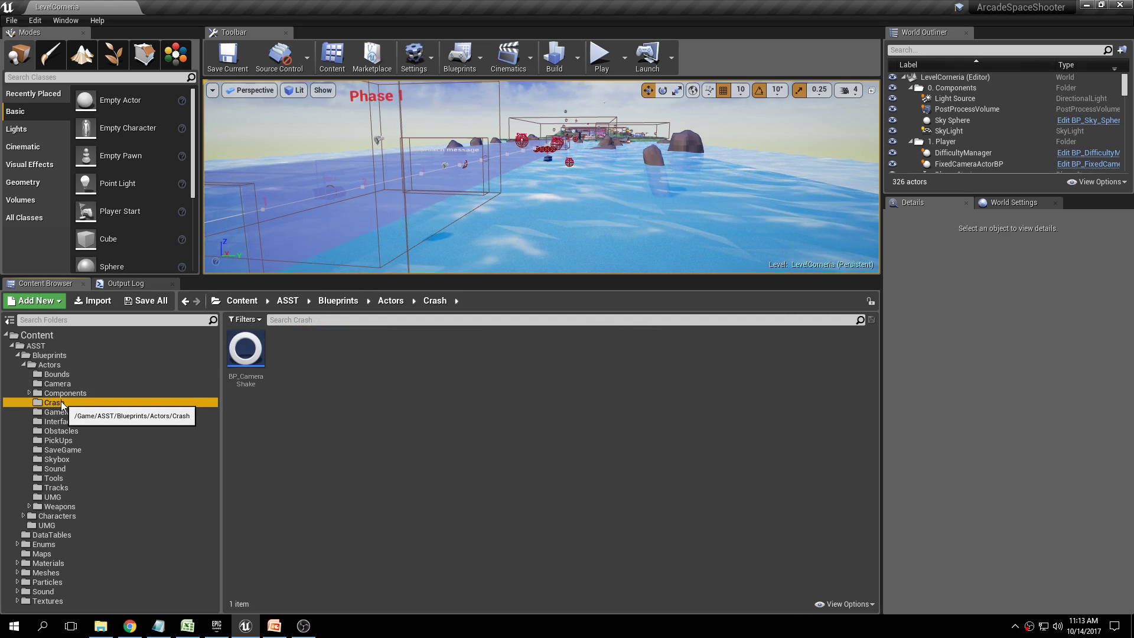
click(245, 354)
click(333, 376)
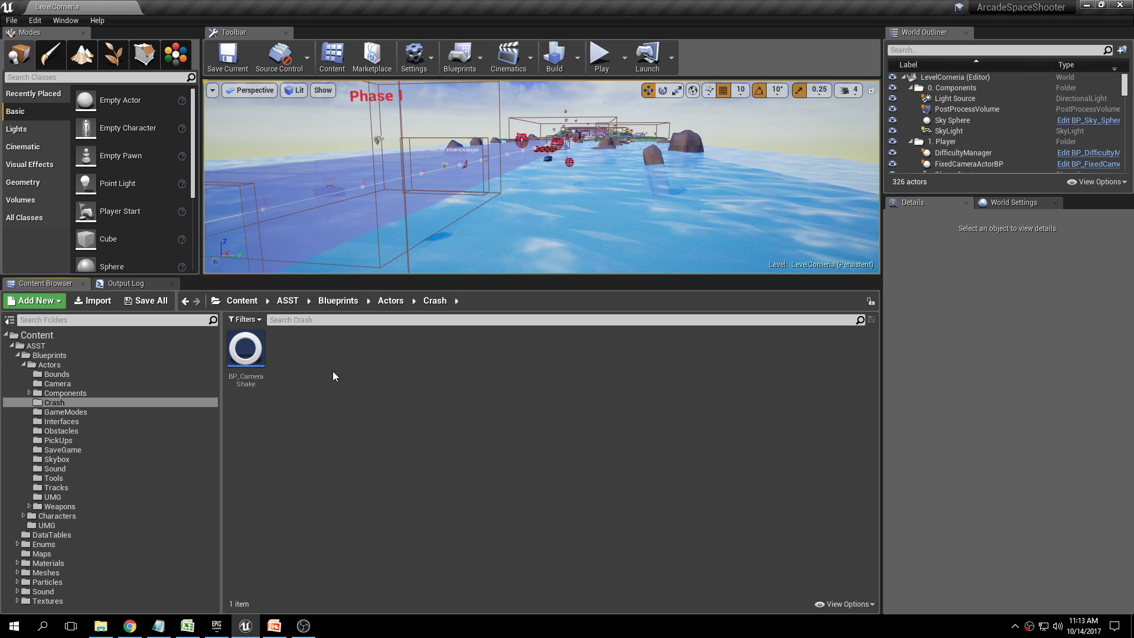
click(264, 373)
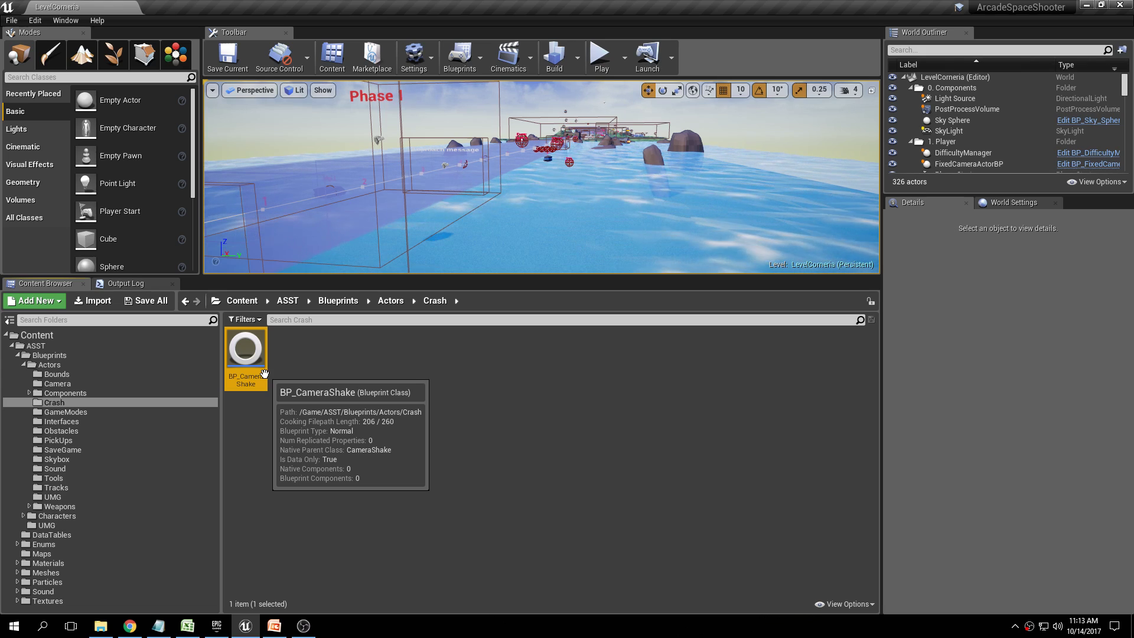
Step: Inspect the GameModes blueprints BP_SurvivalModeManager and BP_TimeAttackManager, then show the Interfaces folder
click(99, 420)
click(98, 411)
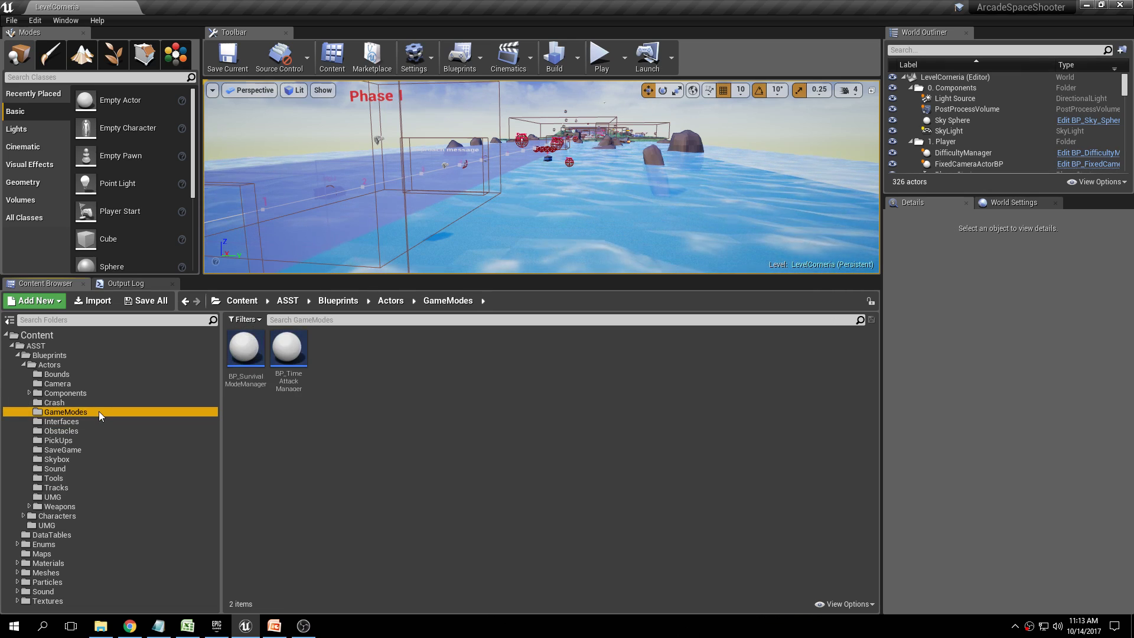
click(242, 372)
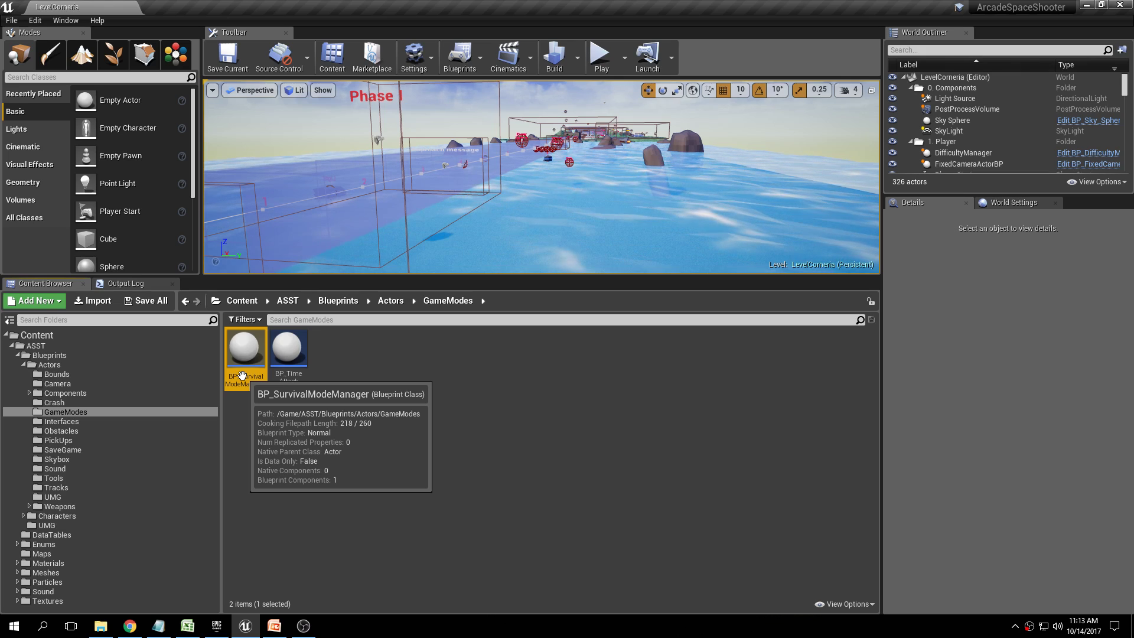
click(290, 349)
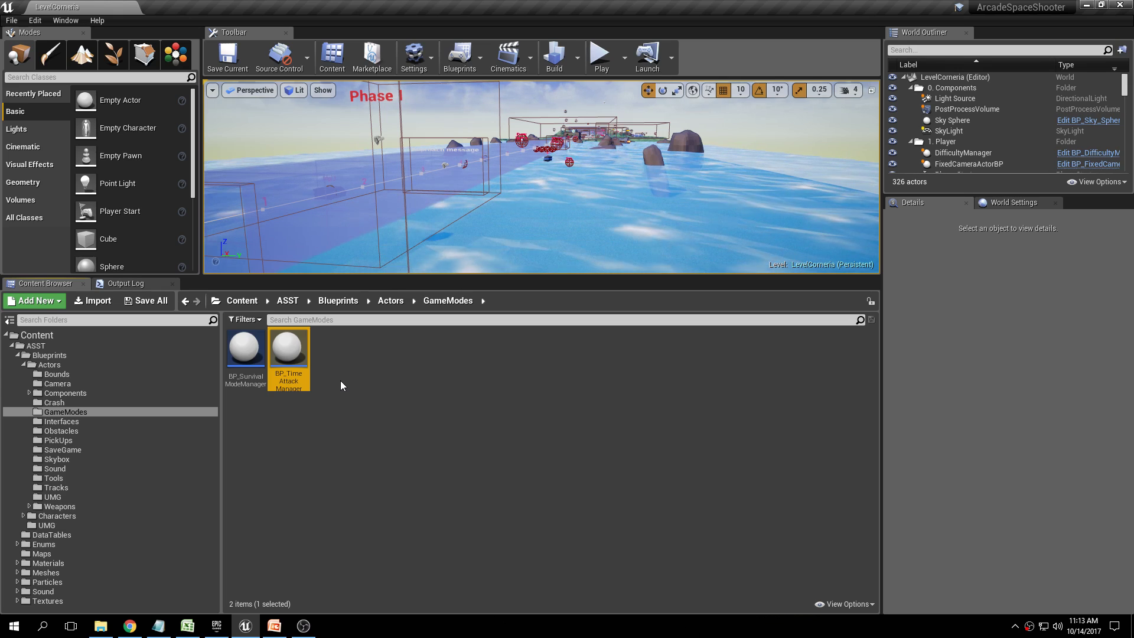
click(77, 423)
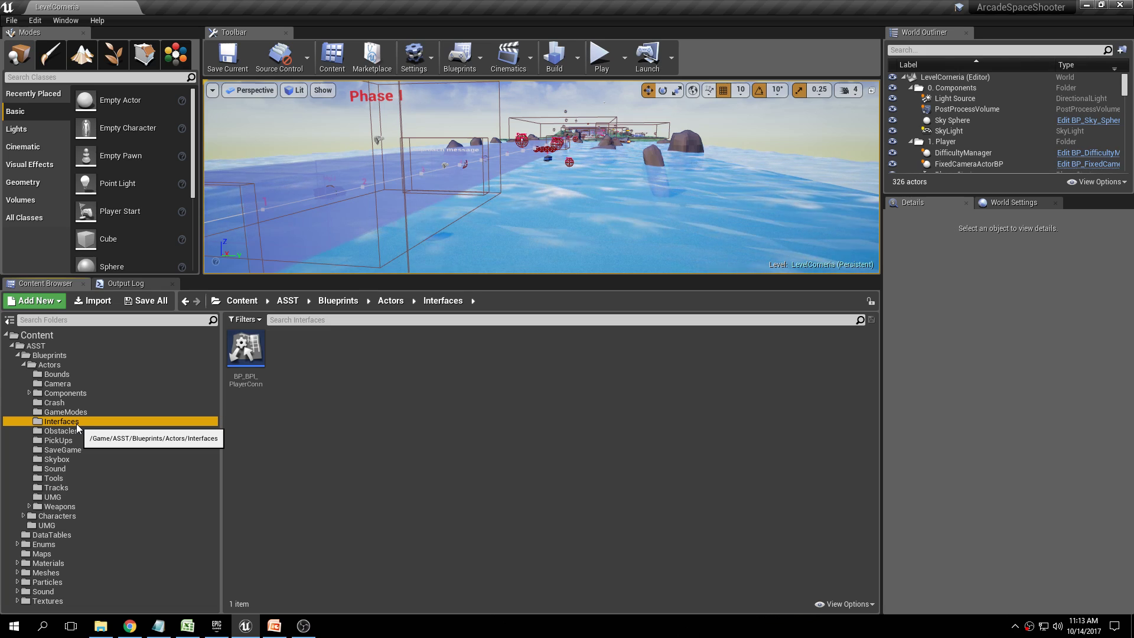
click(248, 377)
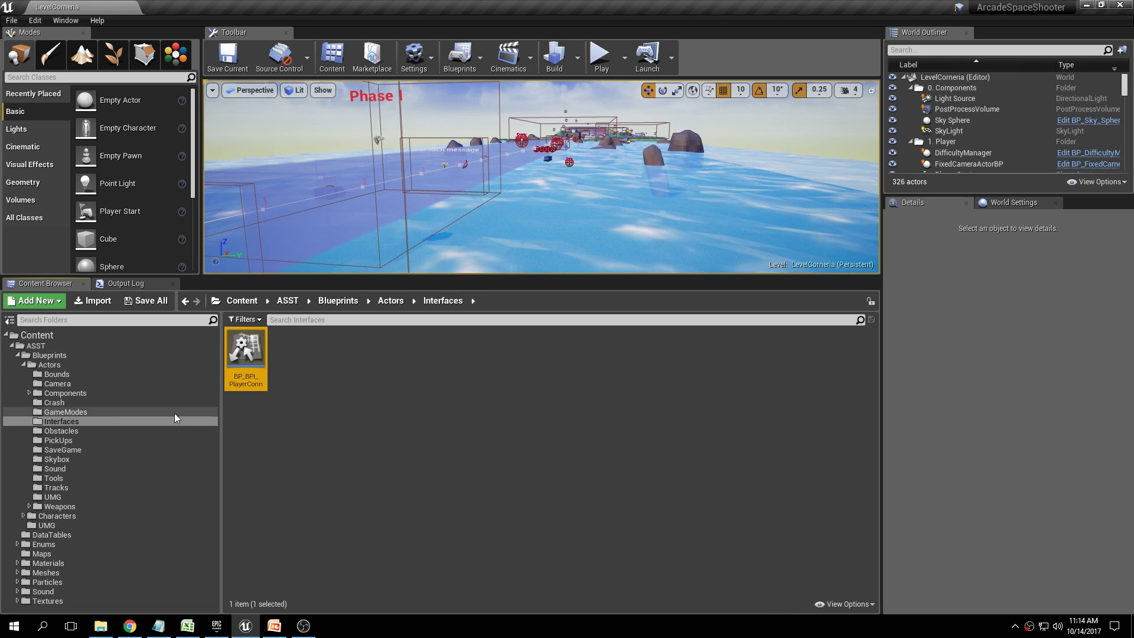
click(86, 431)
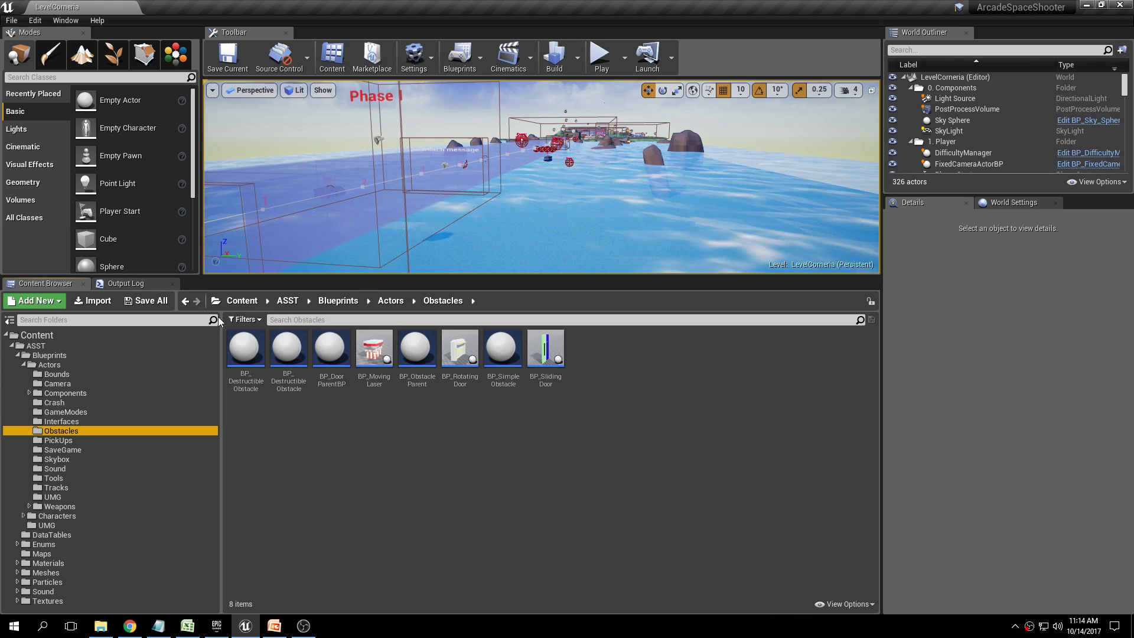
click(384, 358)
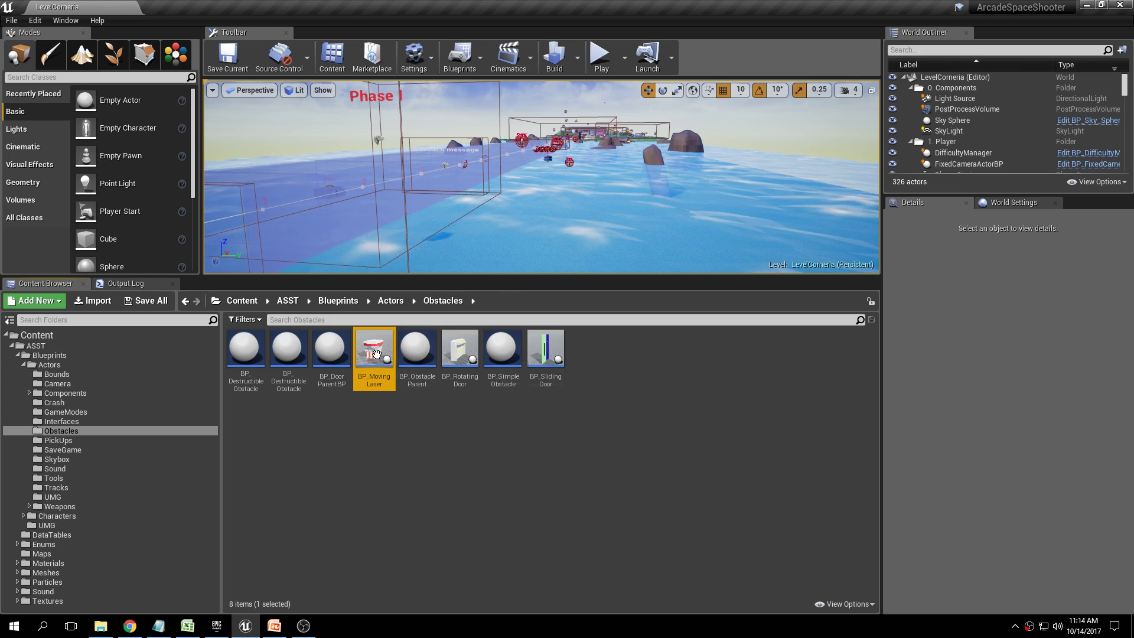
click(459, 354)
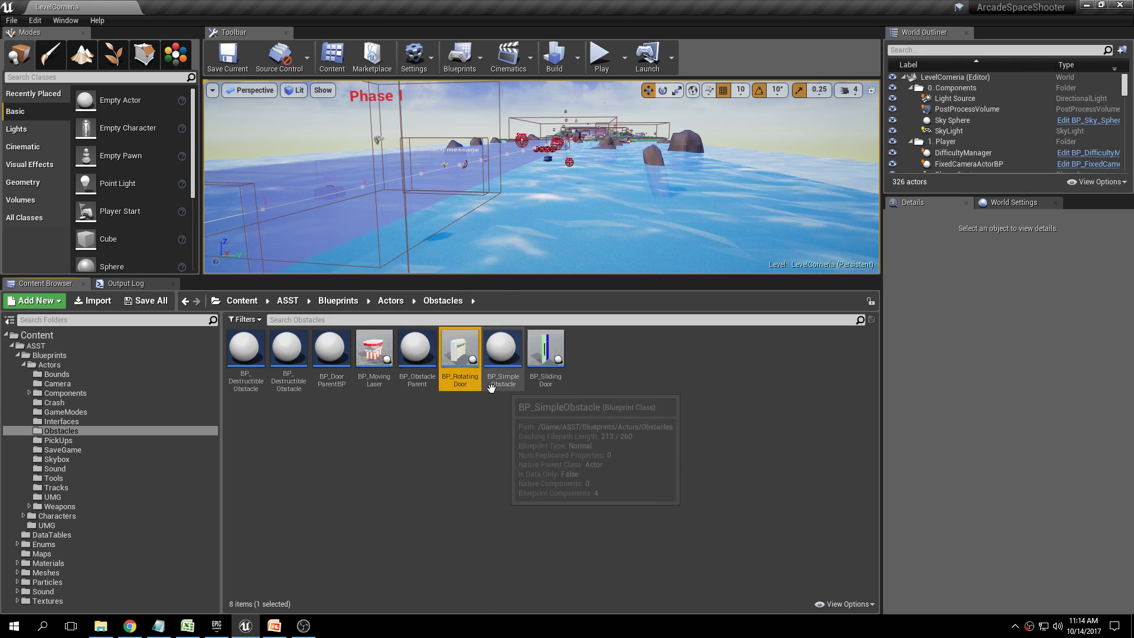
mouse_move(467, 362)
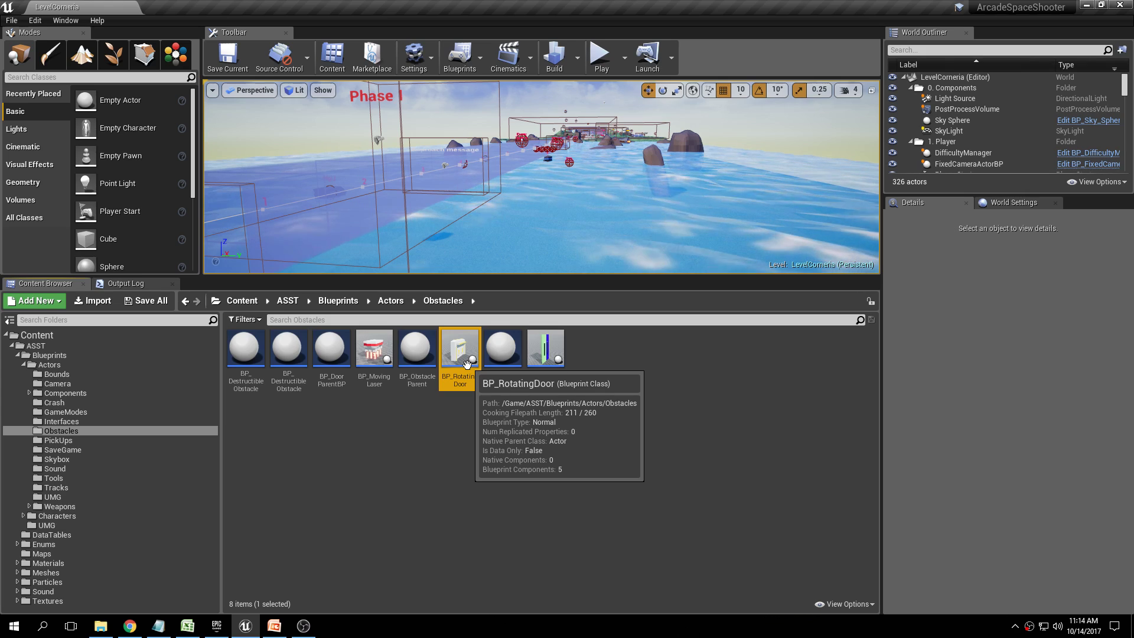
click(505, 363)
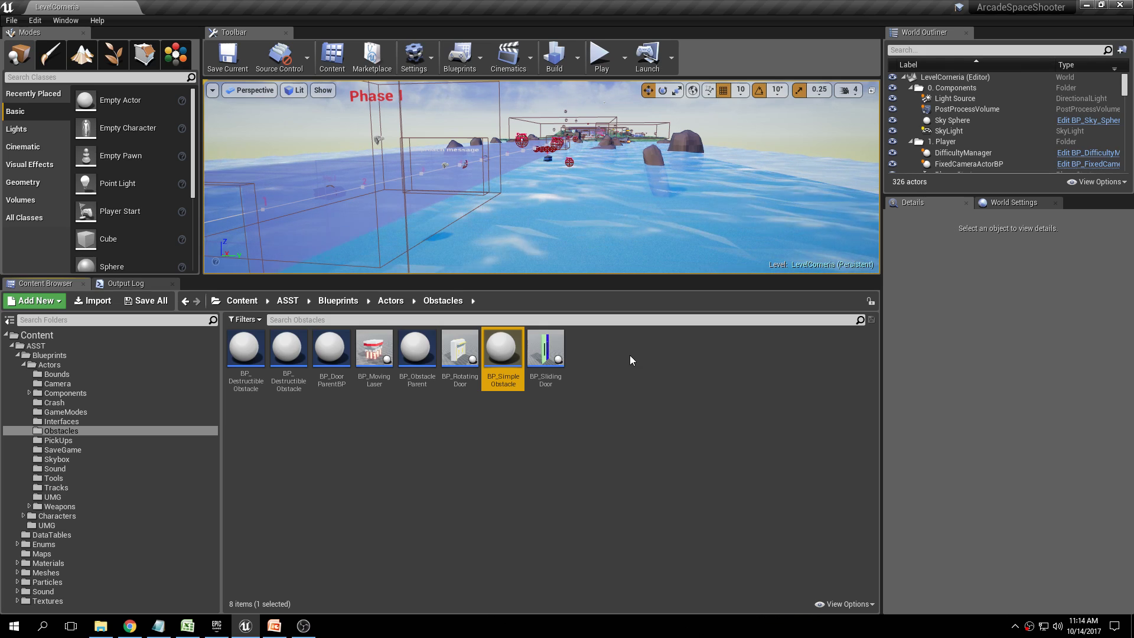
click(545, 351)
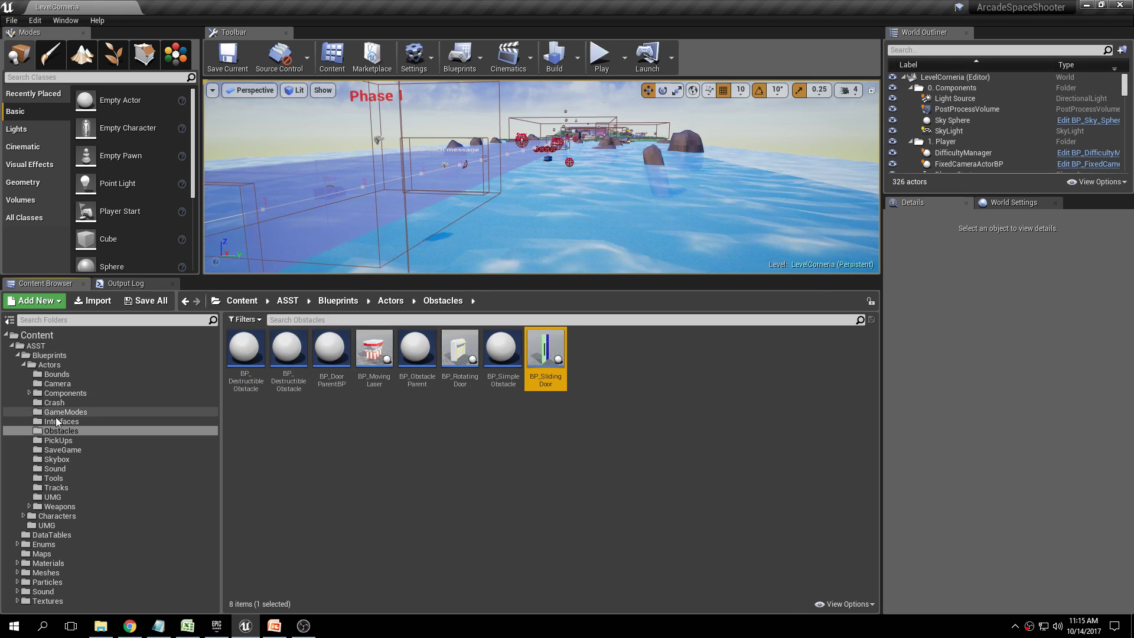
Step: Browse the PickUps blueprints folder, then open the SaveGame folder
click(56, 440)
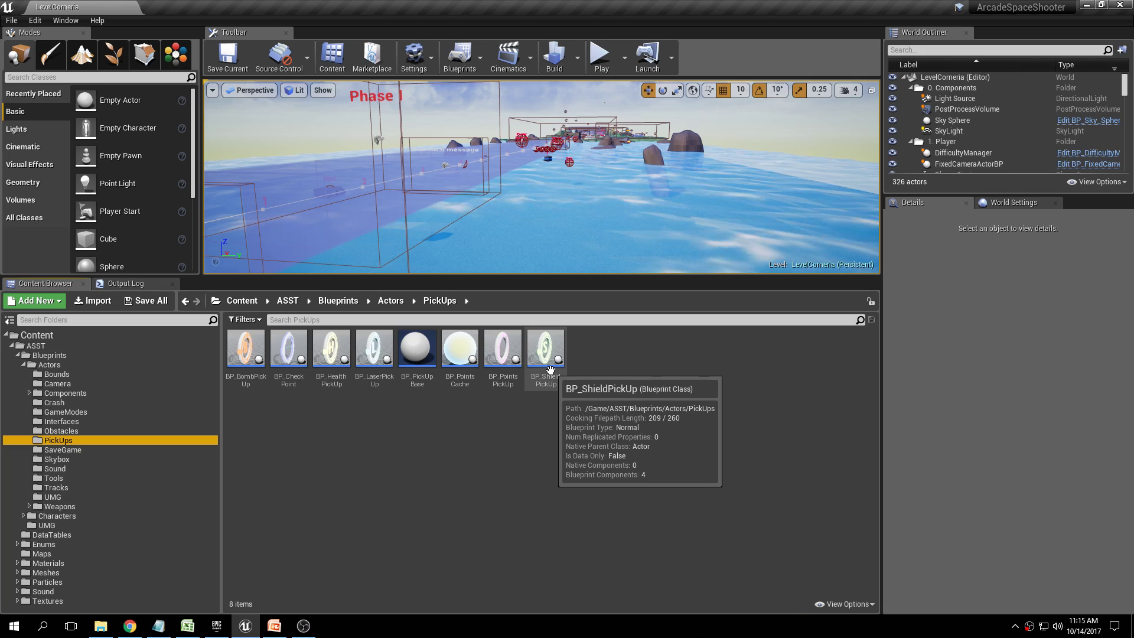
click(67, 450)
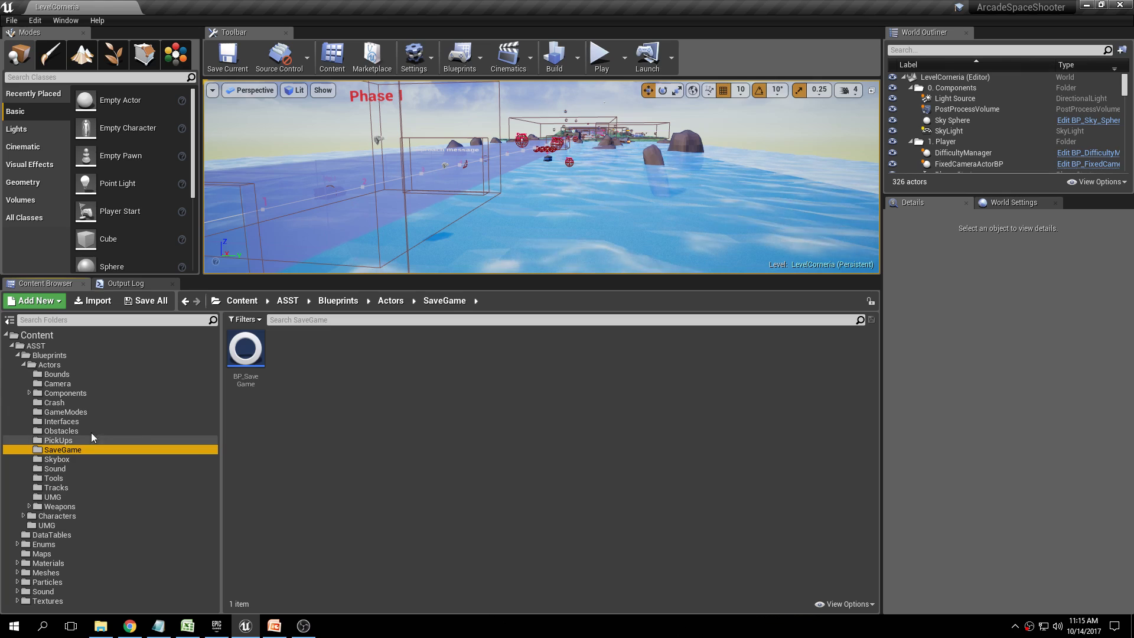
Step: Select BP_SaveGame, then BP_Skybox in Skybox, then BP_SetMusic in the Sound folder
click(245, 351)
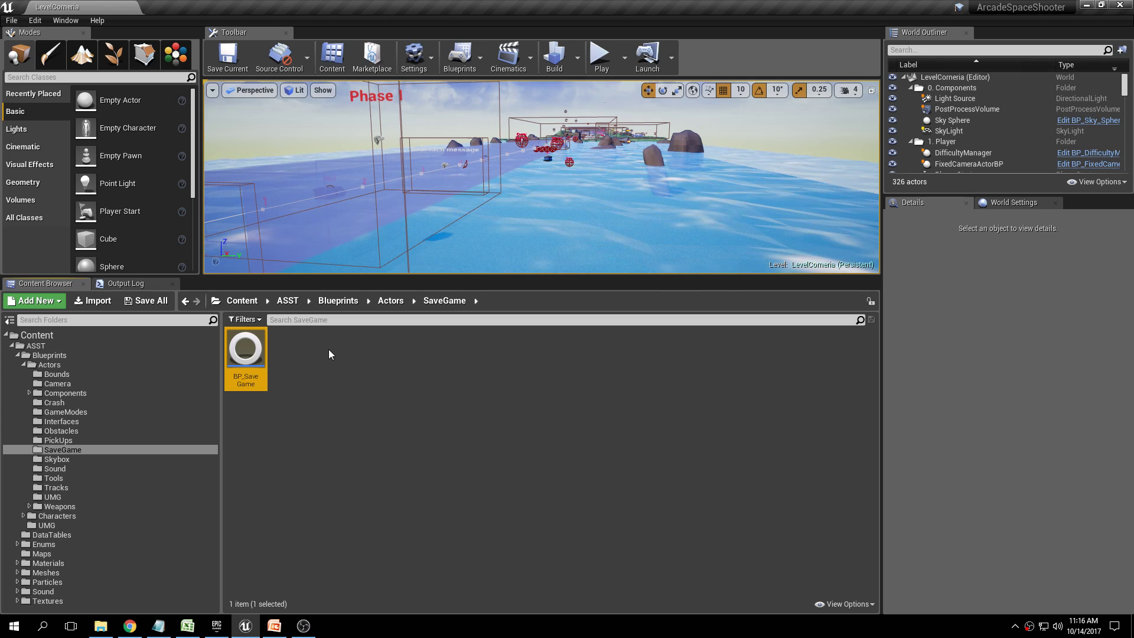
click(83, 458)
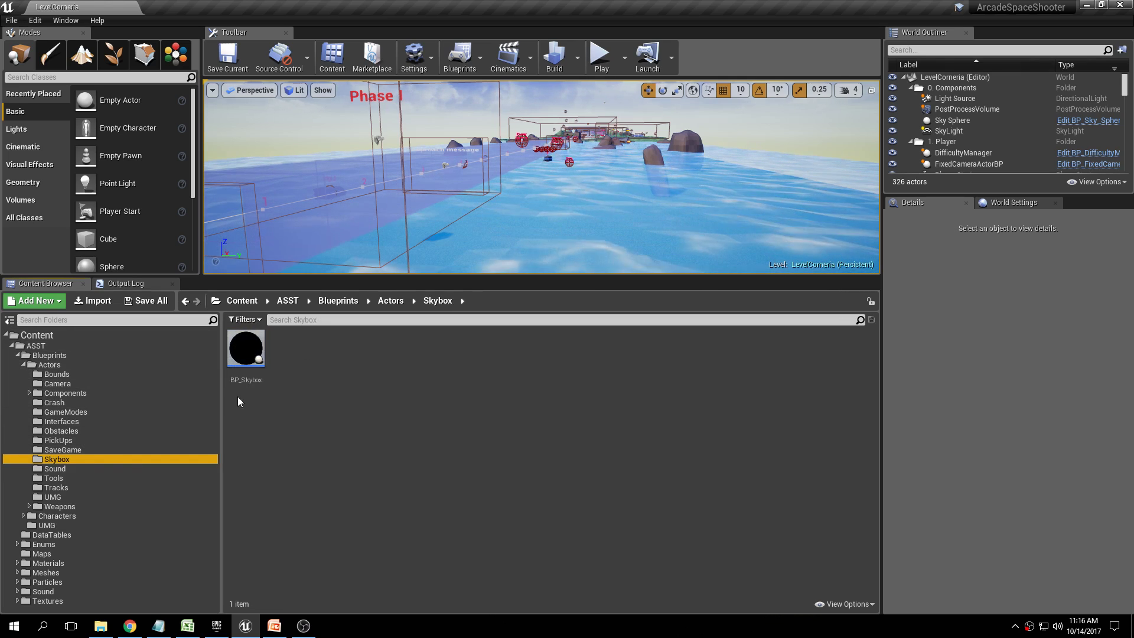
click(245, 355)
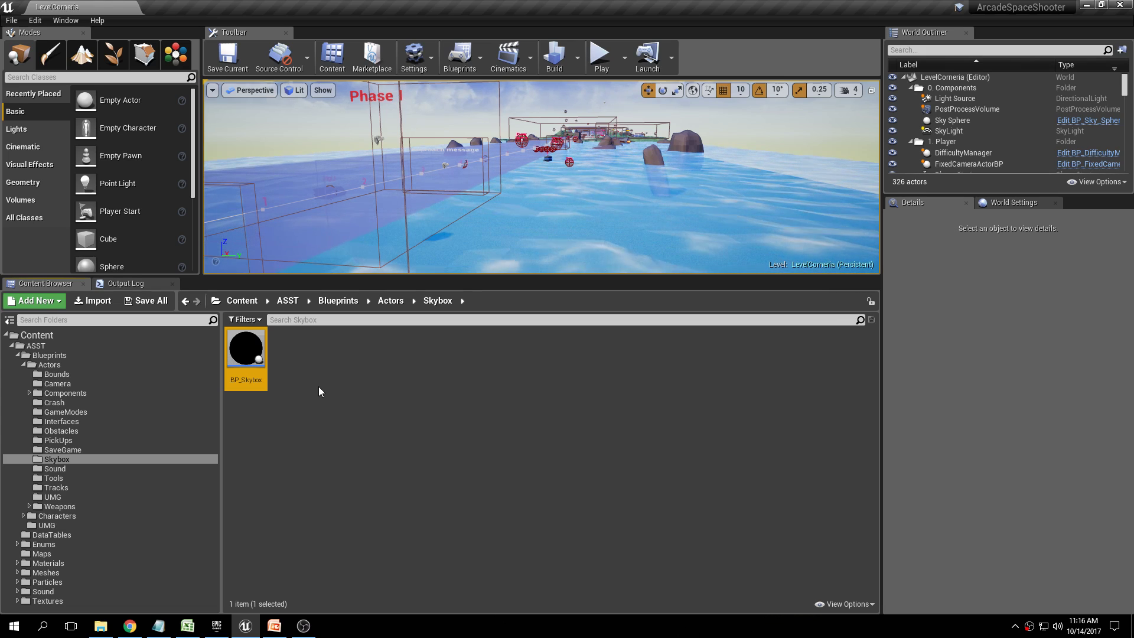
click(52, 469)
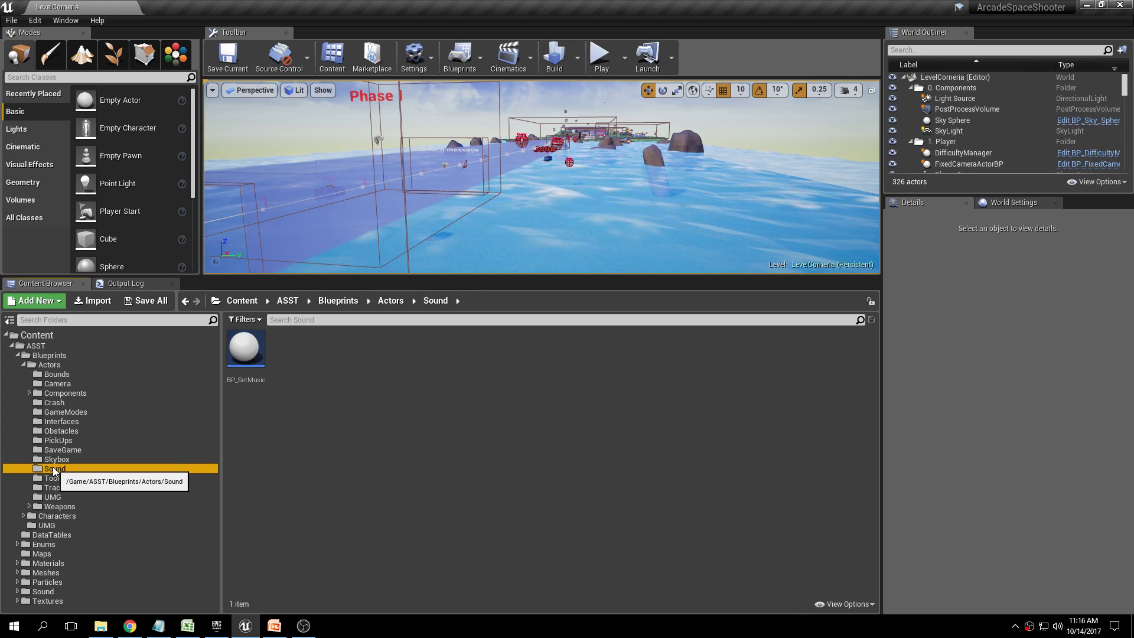
click(246, 349)
Step: Deselect BP_SetMusic and open the Tools folder with its eight tool blueprints
click(302, 361)
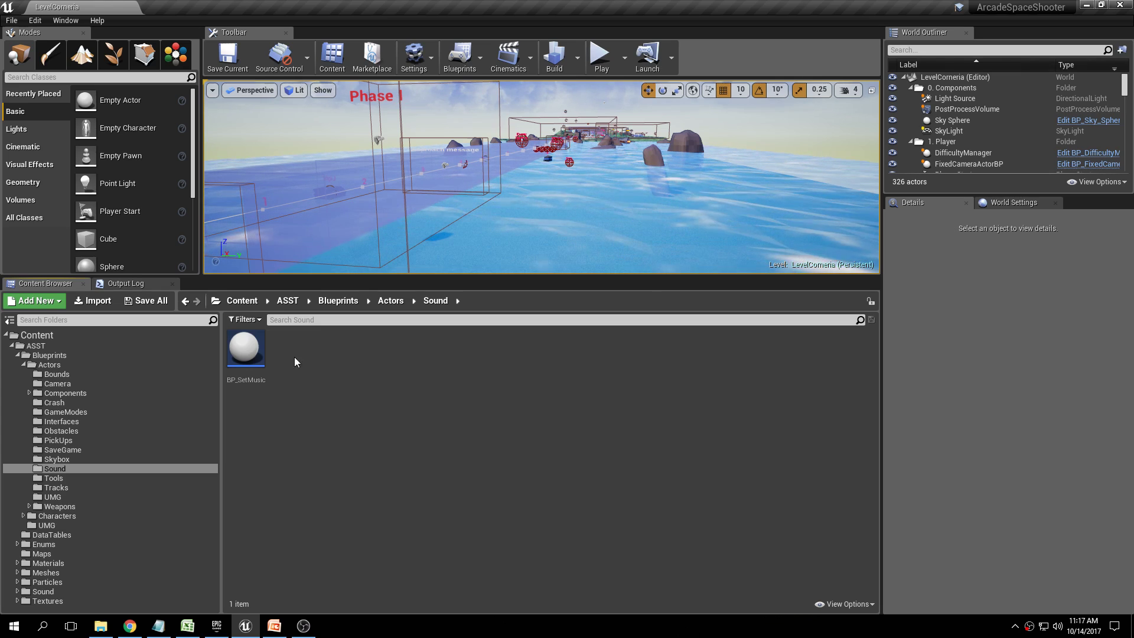
click(59, 478)
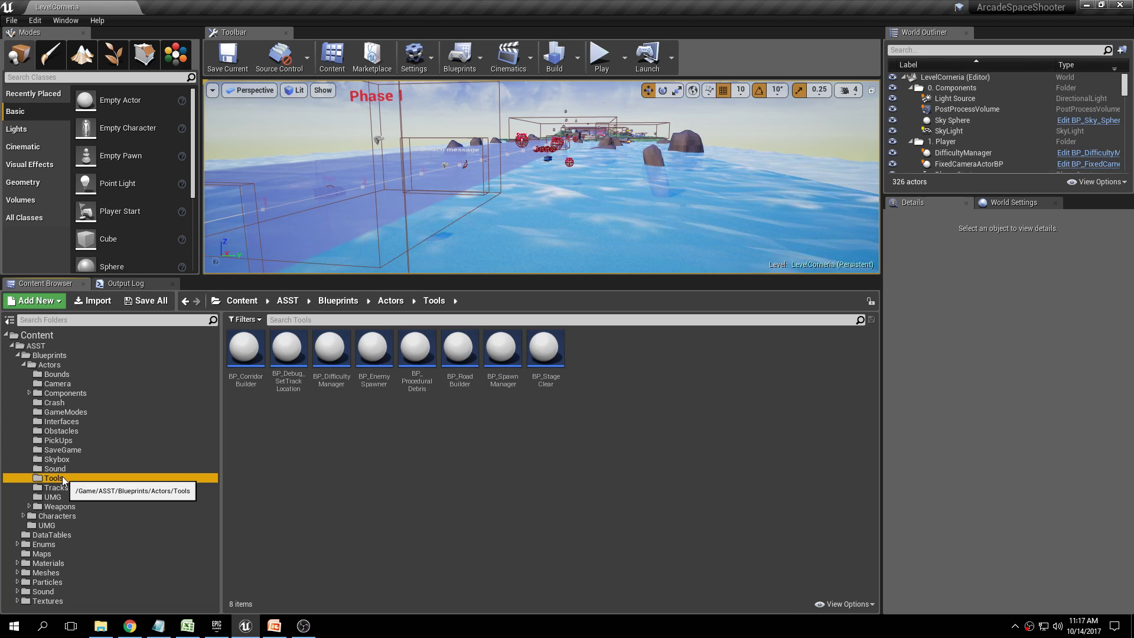
click(239, 358)
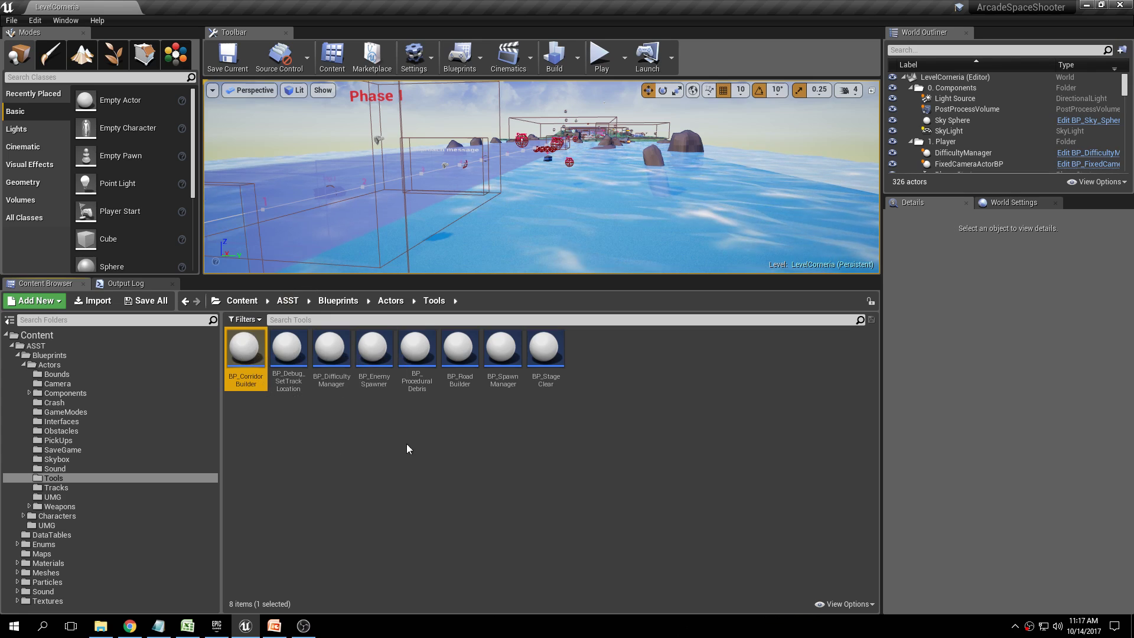
click(289, 383)
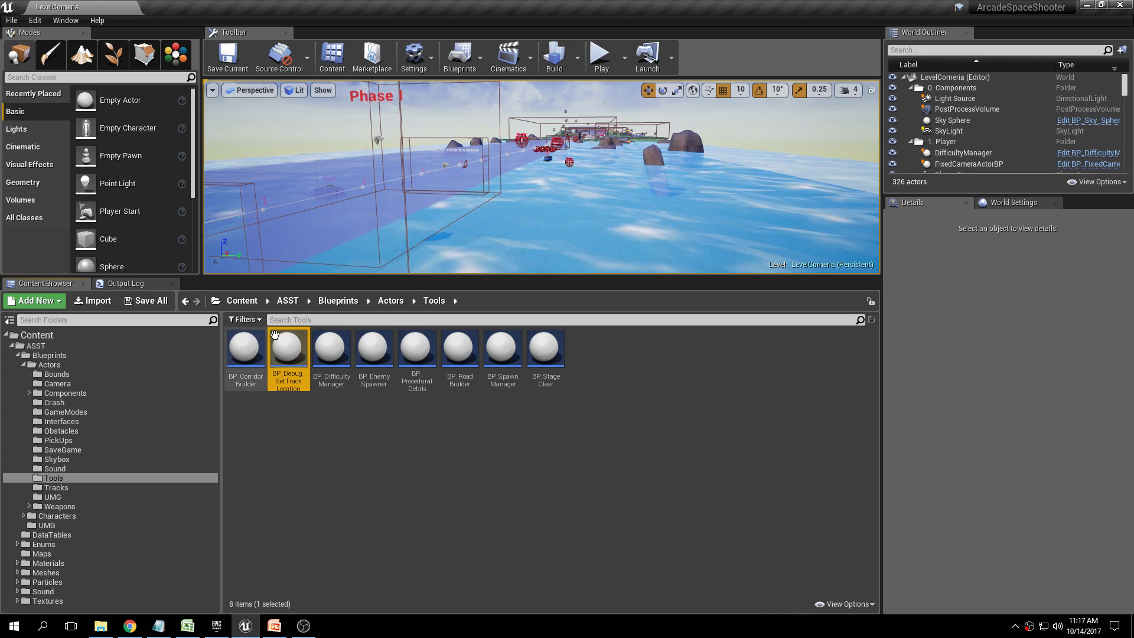
mouse_move(293, 349)
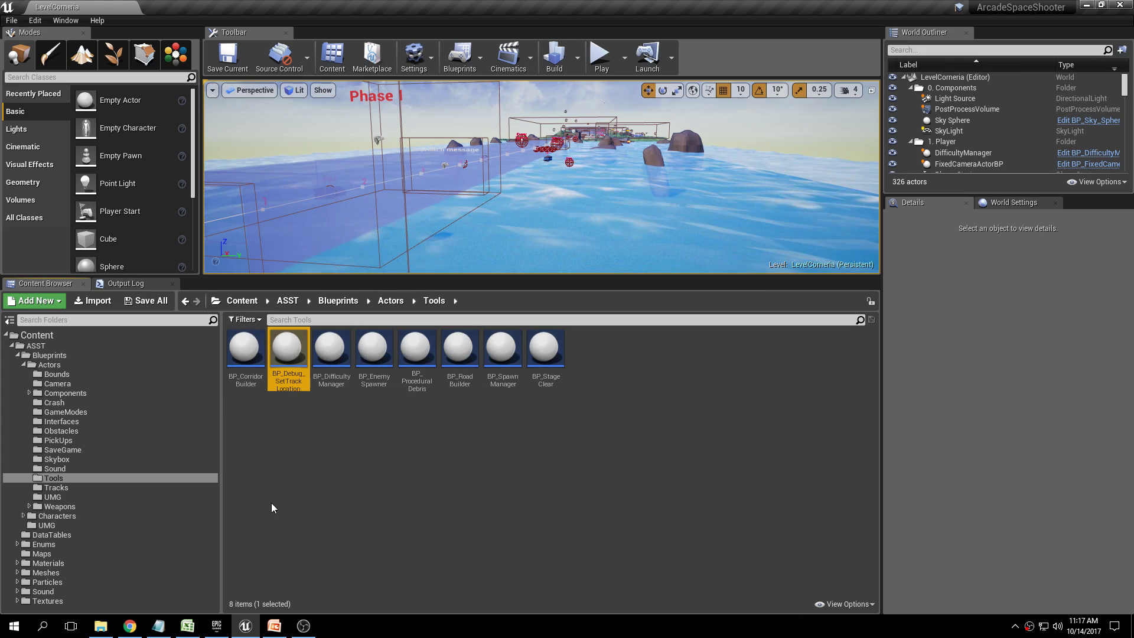
click(329, 385)
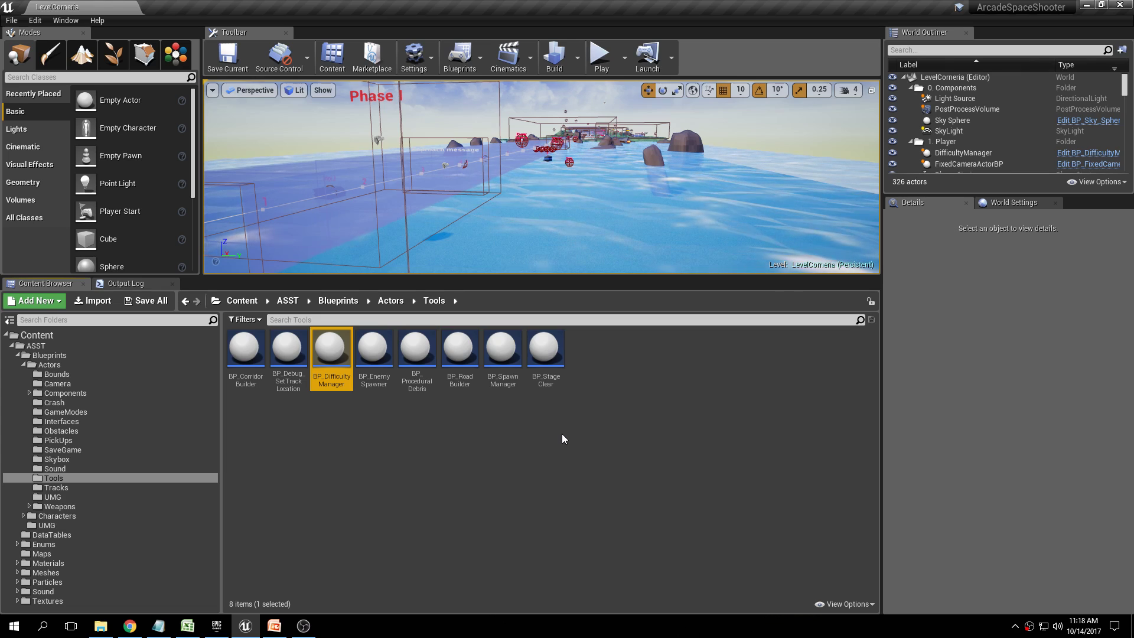
click(381, 368)
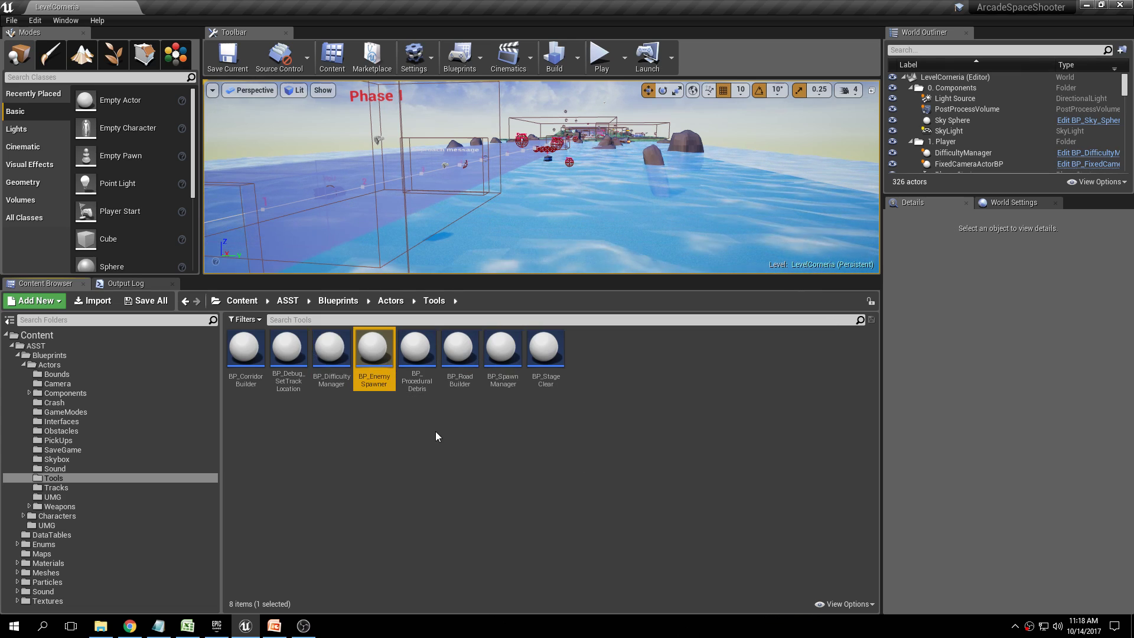
Step: Fly the viewport to the Enemy Spawner sphere and back, then drag the splitter down to enlarge it
right_drag(564, 239, 564, 239)
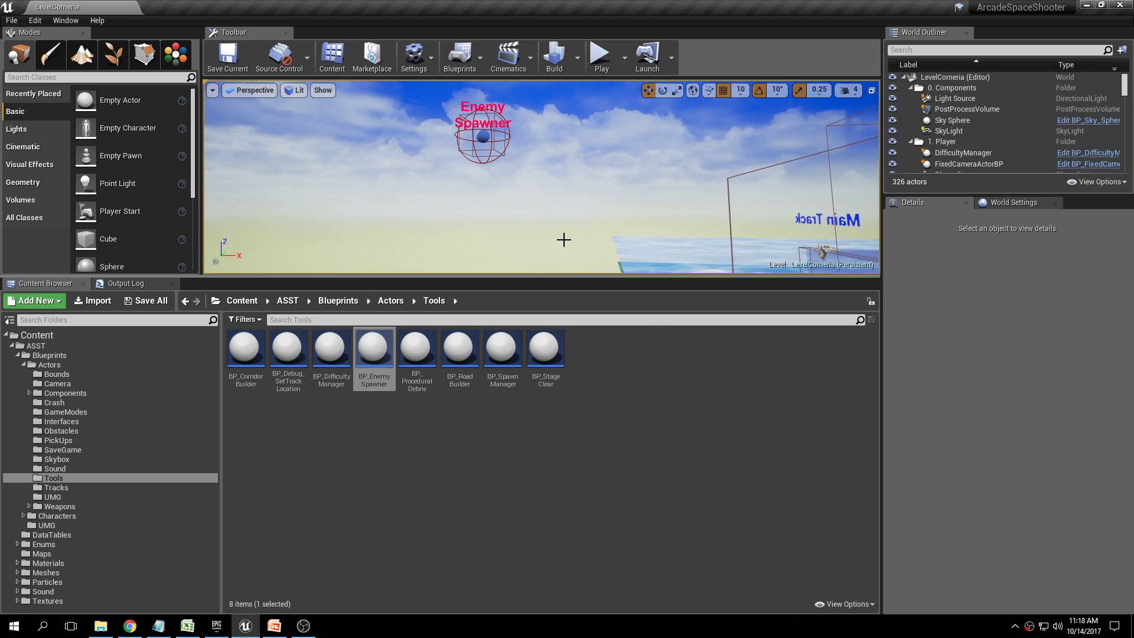
right_drag(496, 189, 533, 176)
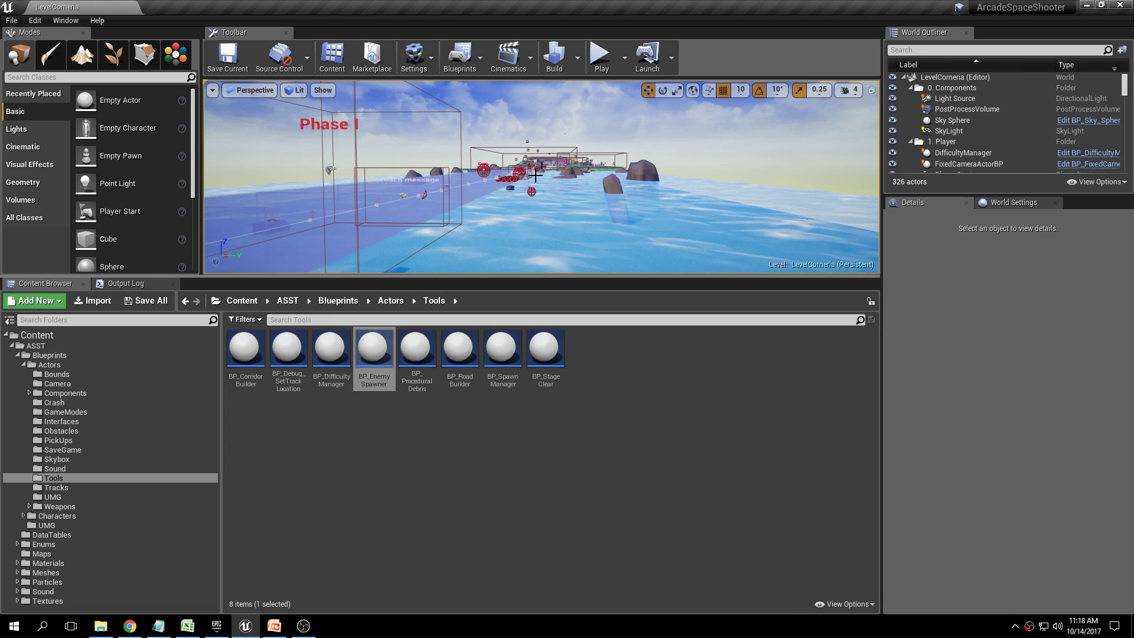
drag(566, 275, 567, 319)
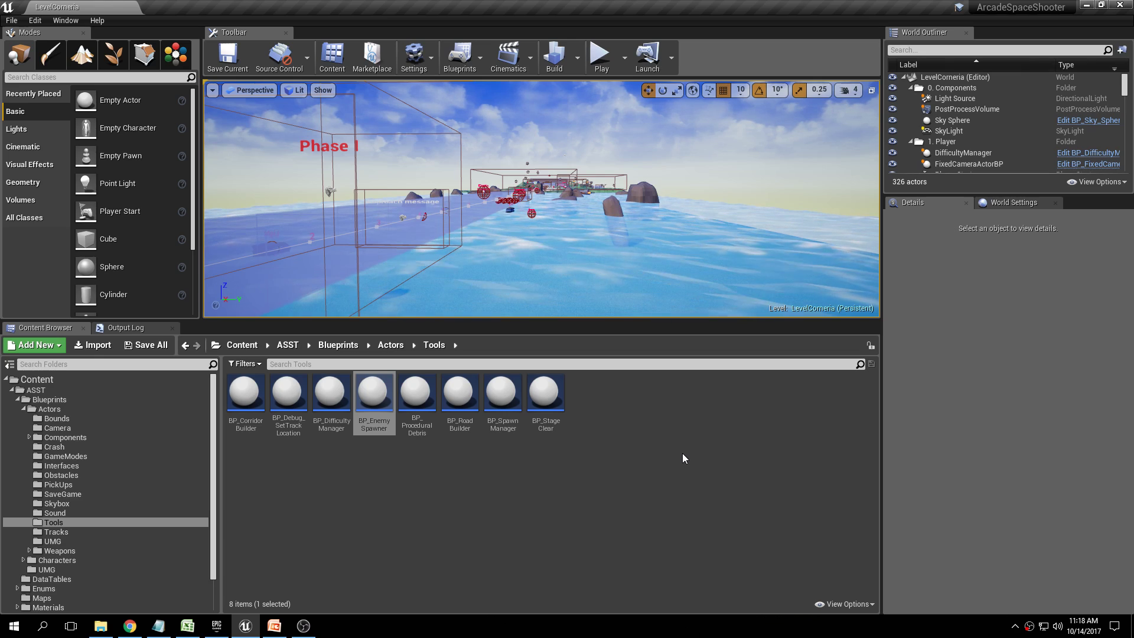
click(421, 398)
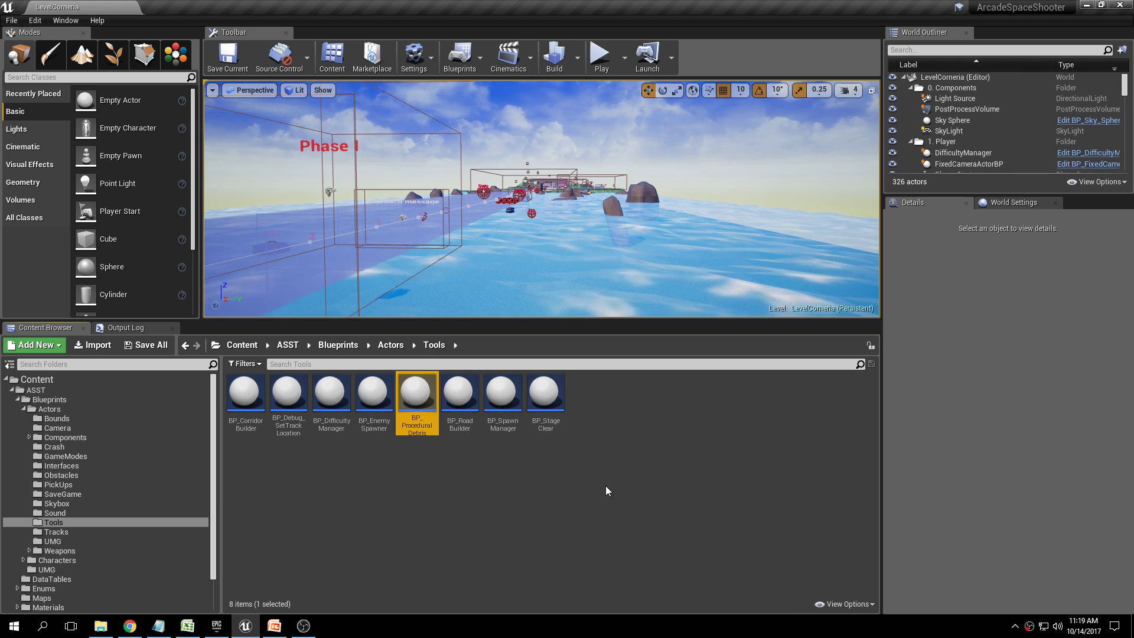
click(449, 423)
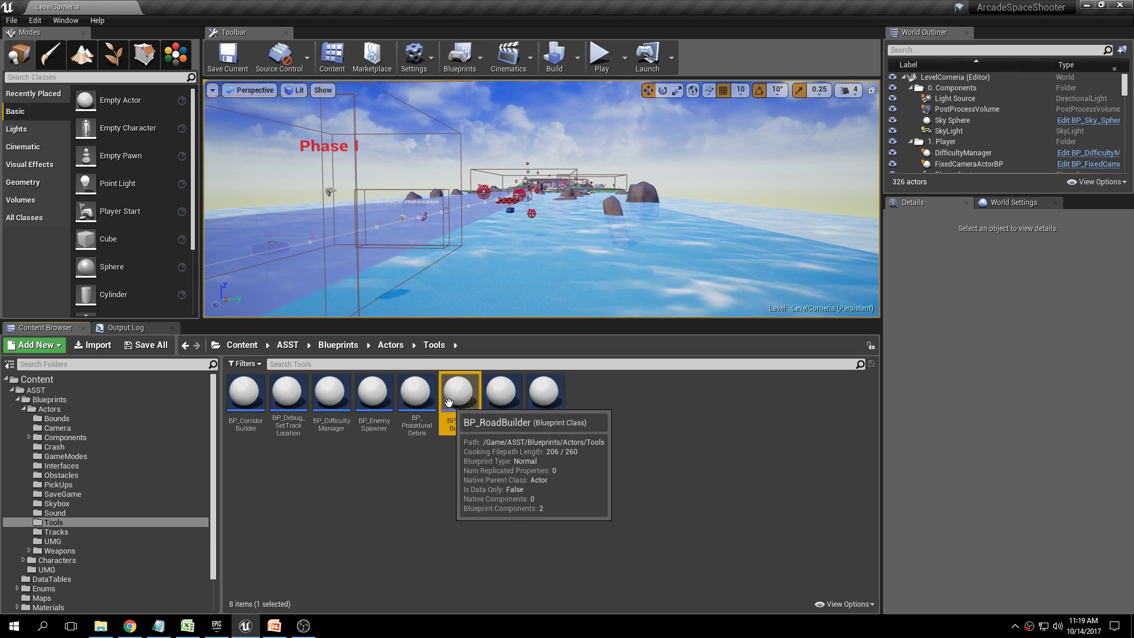
drag(450, 423, 559, 177)
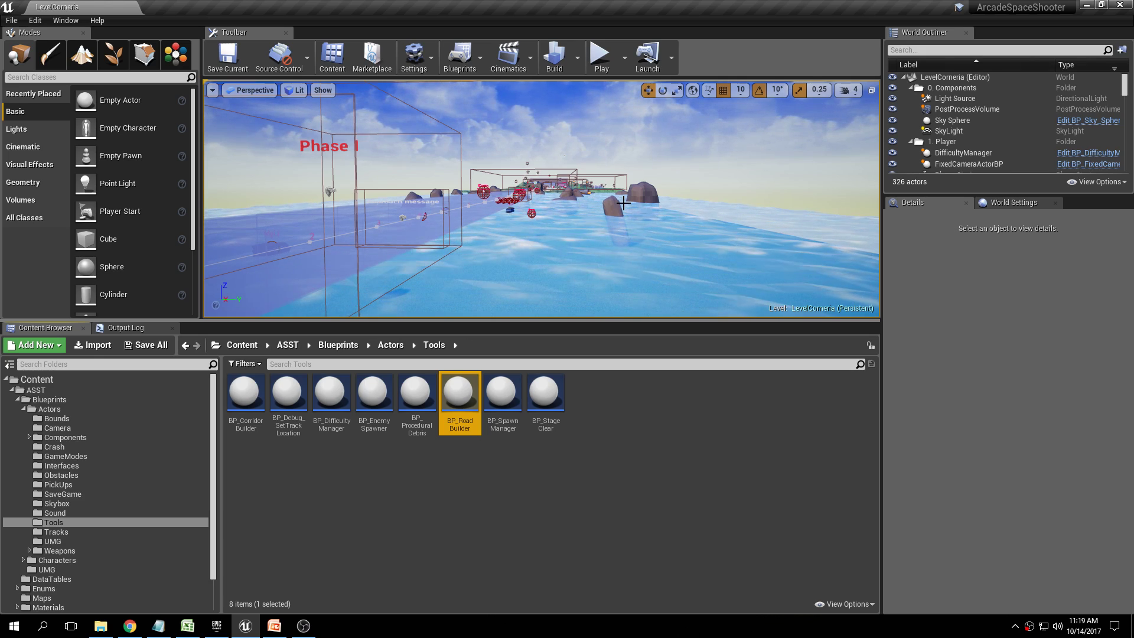
click(499, 389)
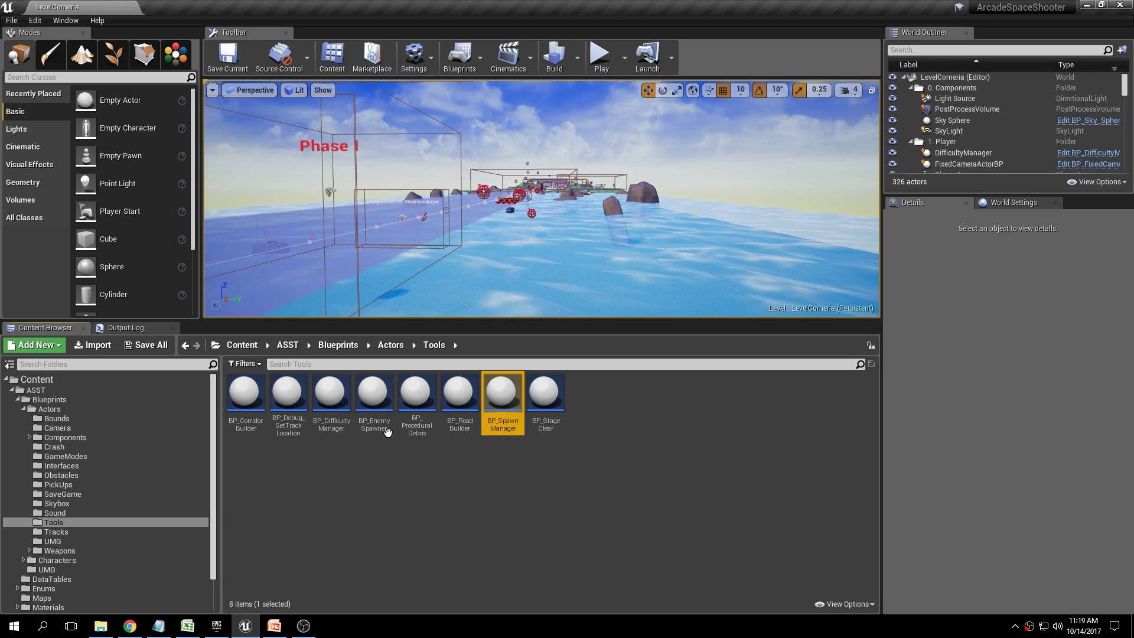
mouse_move(376, 408)
mouse_move(515, 375)
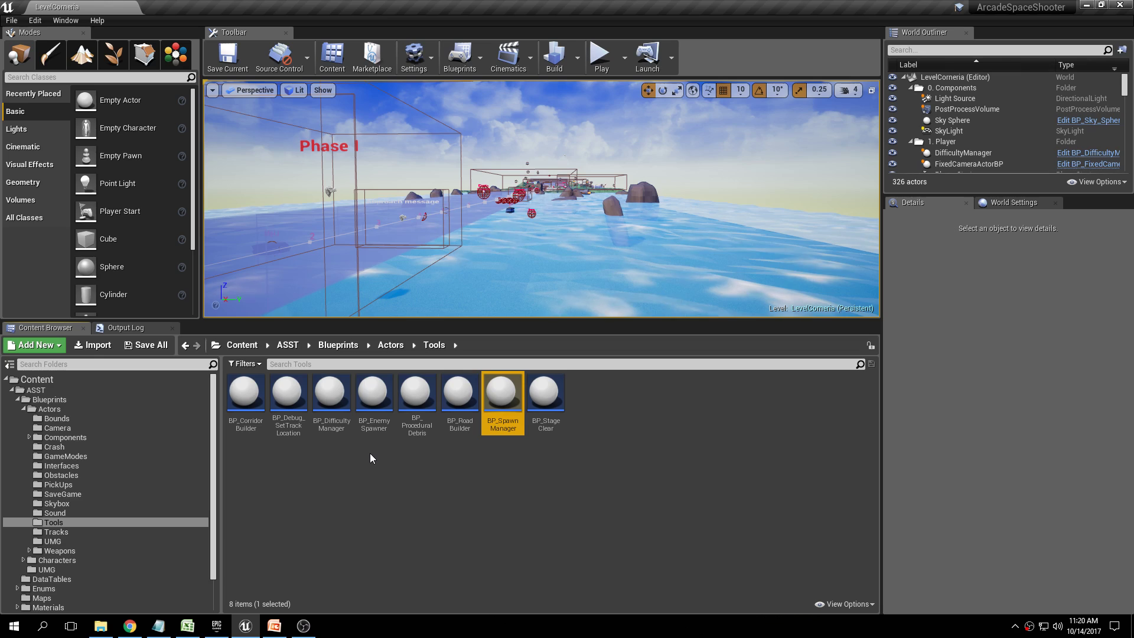
click(540, 395)
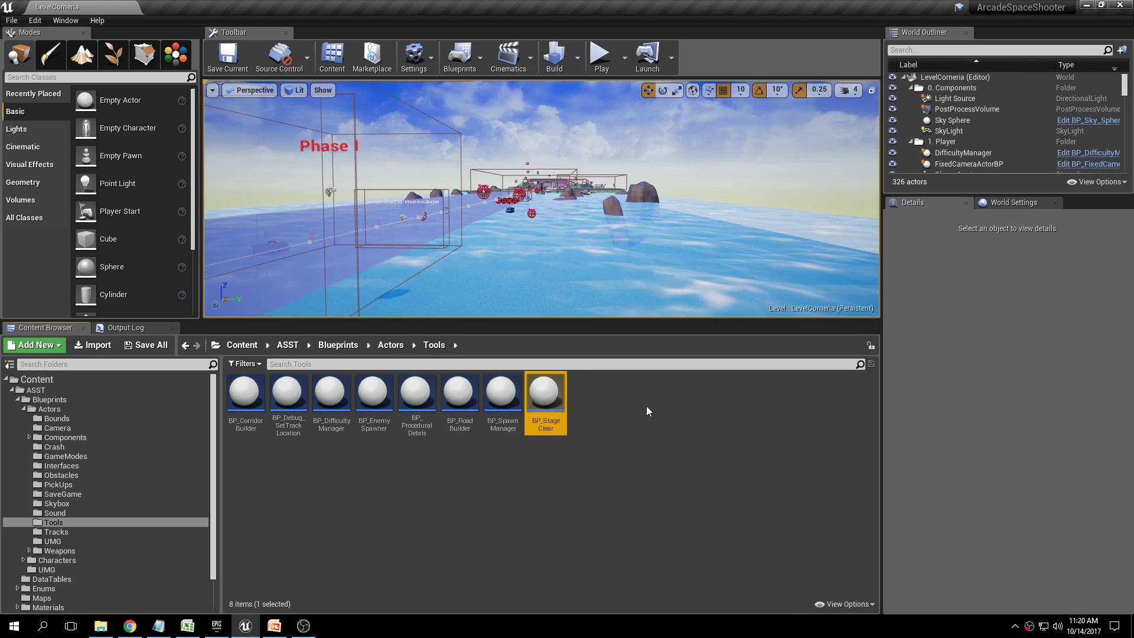